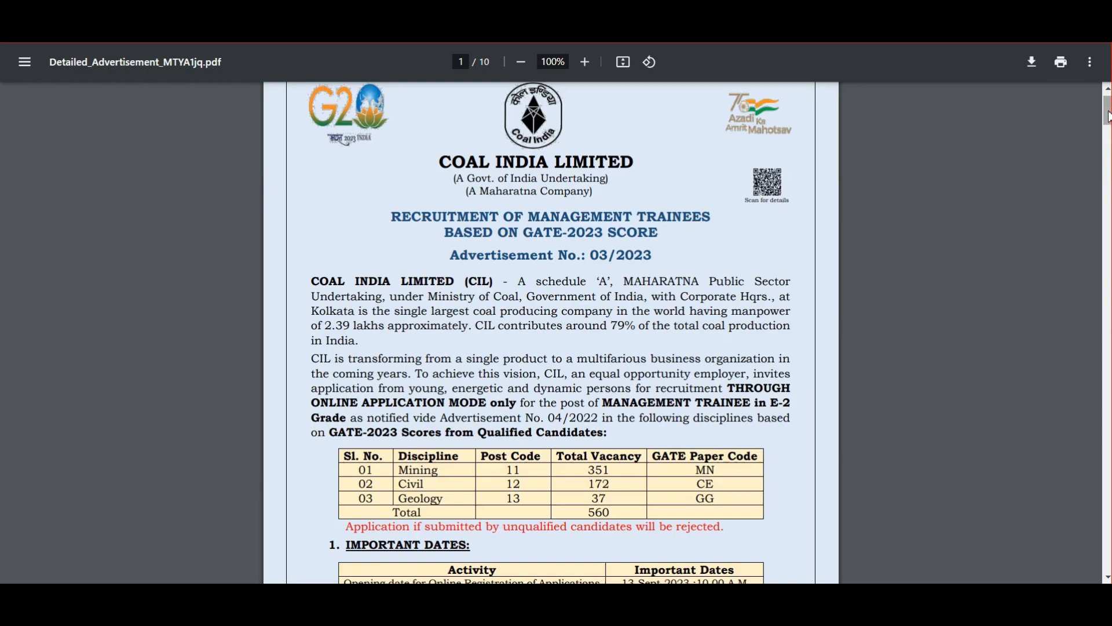
Scroll through the advertisement PDF listing 560 Management Trainee vacancies
{"action": "scroll", "coordinate": [1109, 116], "scroll_direction": "down", "scroll_amount": 3}
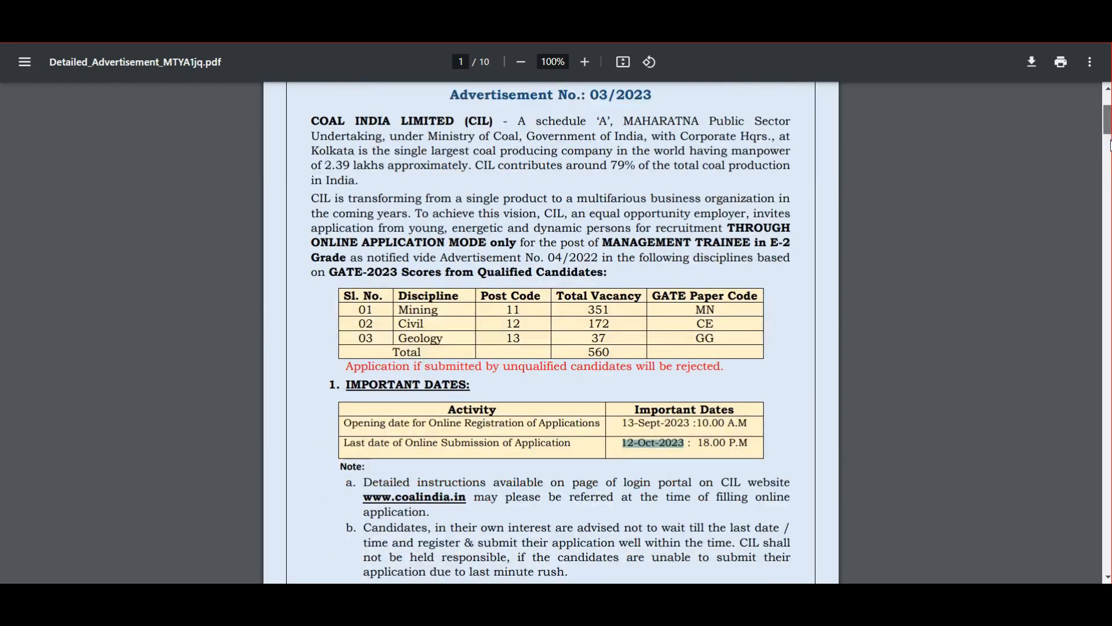
Highlight the opening date 13-Sept-2023 and last submission date 12-Oct-2023 in Important Dates
{"action": "scroll", "coordinate": [1109, 139], "scroll_direction": "down", "scroll_amount": 4}
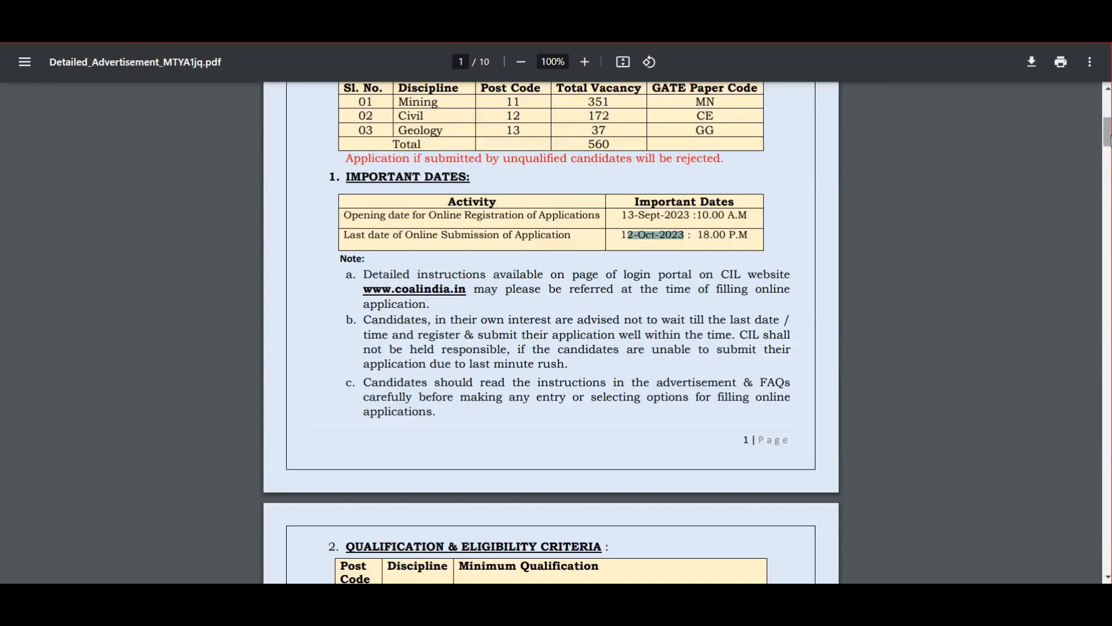
{"action": "mouse_move", "coordinate": [1108, 139]}
{"action": "left_mouse_down"}
{"action": "mouse_move", "coordinate": [1109, 399]}
{"action": "mouse_move", "coordinate": [1108, 129]}
{"action": "left_mouse_up"}
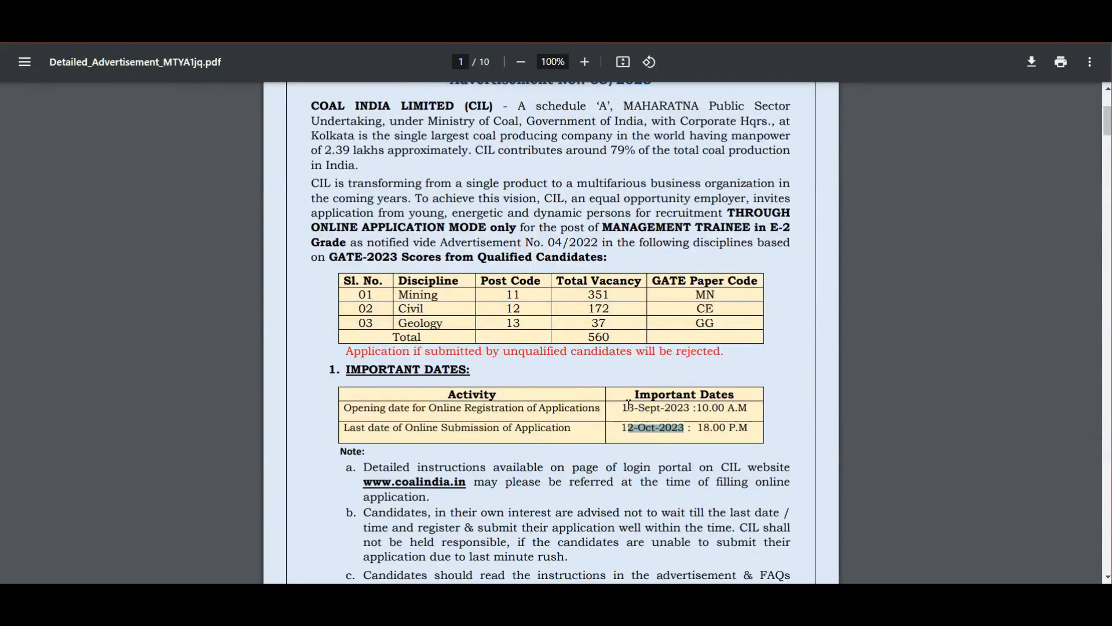
{"action": "left_click_drag", "start_coordinate": [622, 407], "coordinate": [689, 411]}
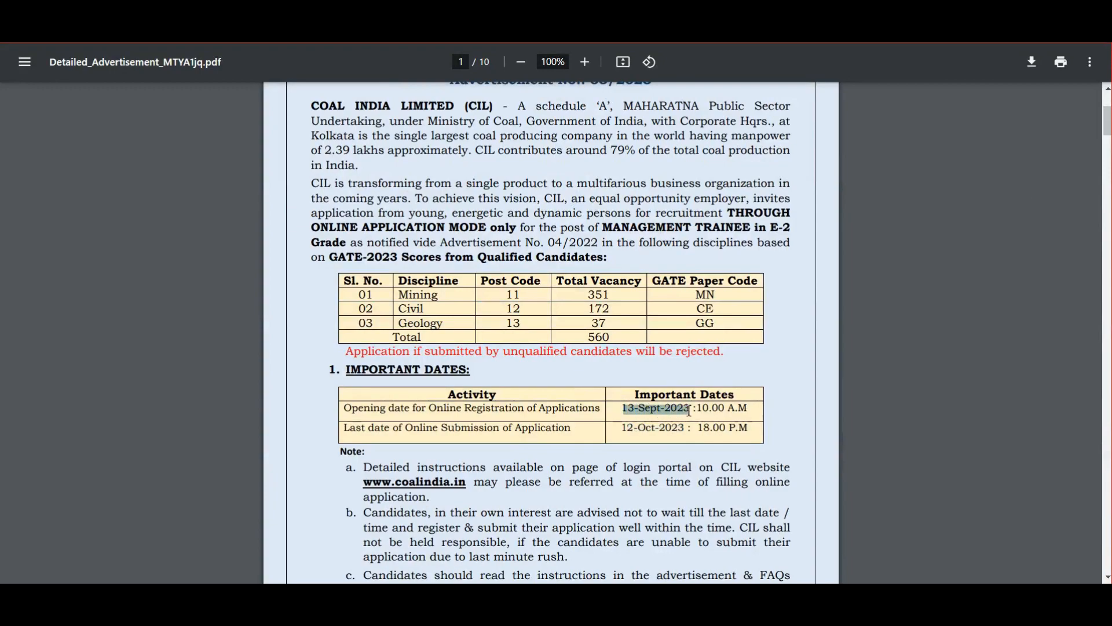
{"action": "left_click_drag", "start_coordinate": [622, 428], "coordinate": [687, 428]}
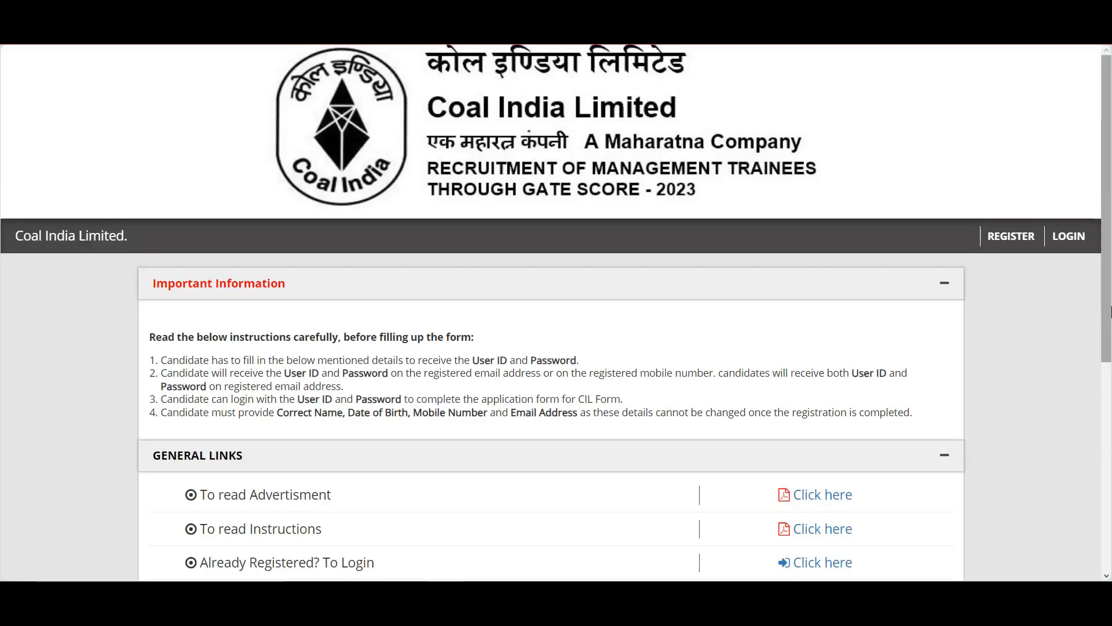
Switch from the portal home page to the already open Registration tab
{"action": "left_click", "coordinate": [1109, 505]}
{"action": "scroll", "coordinate": [1077, 214], "scroll_direction": "up", "scroll_amount": 6}
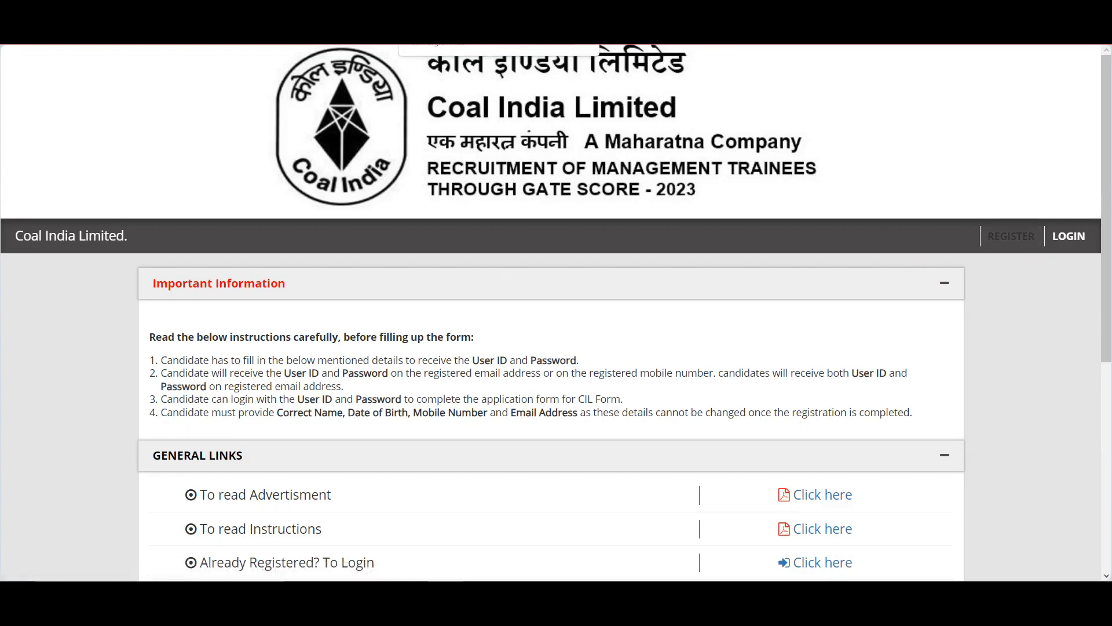
{"action": "left_click", "coordinate": [464, 14]}
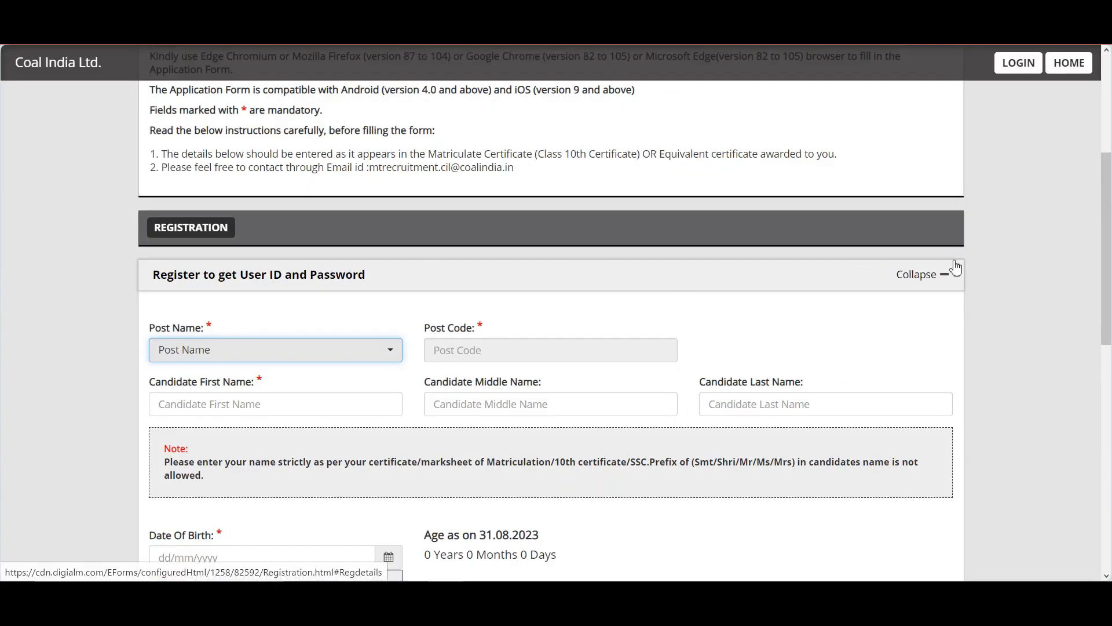
Scroll down to Post Name and expand its dropdown to view the available posts
{"action": "left_click_drag", "start_coordinate": [1110, 231], "coordinate": [1111, 157]}
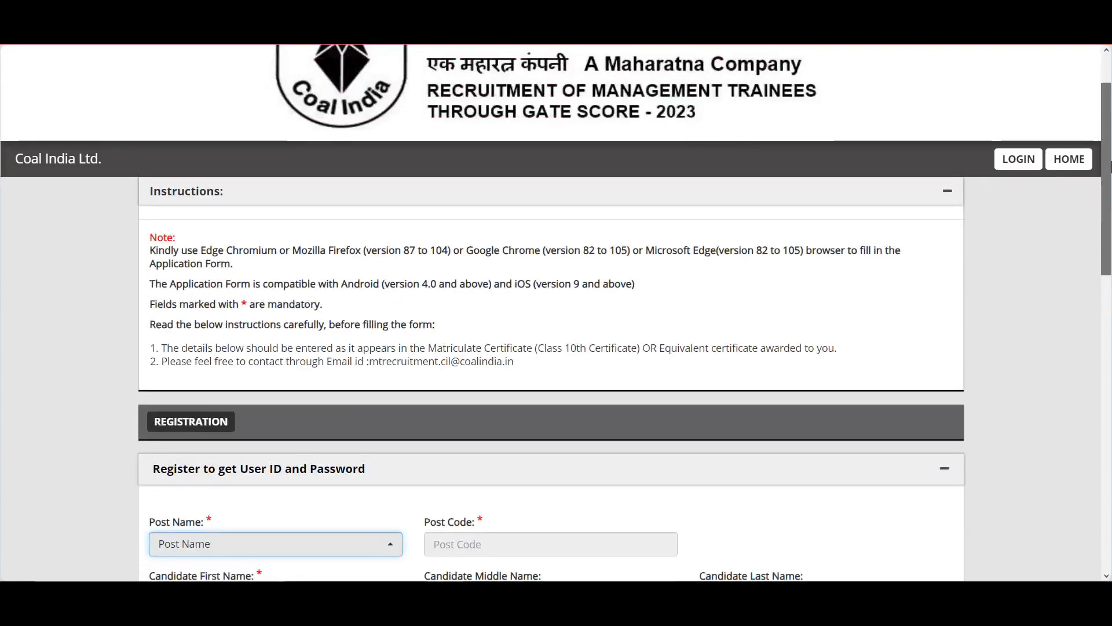
{"action": "scroll", "coordinate": [556, 269], "scroll_direction": "down", "scroll_amount": 4}
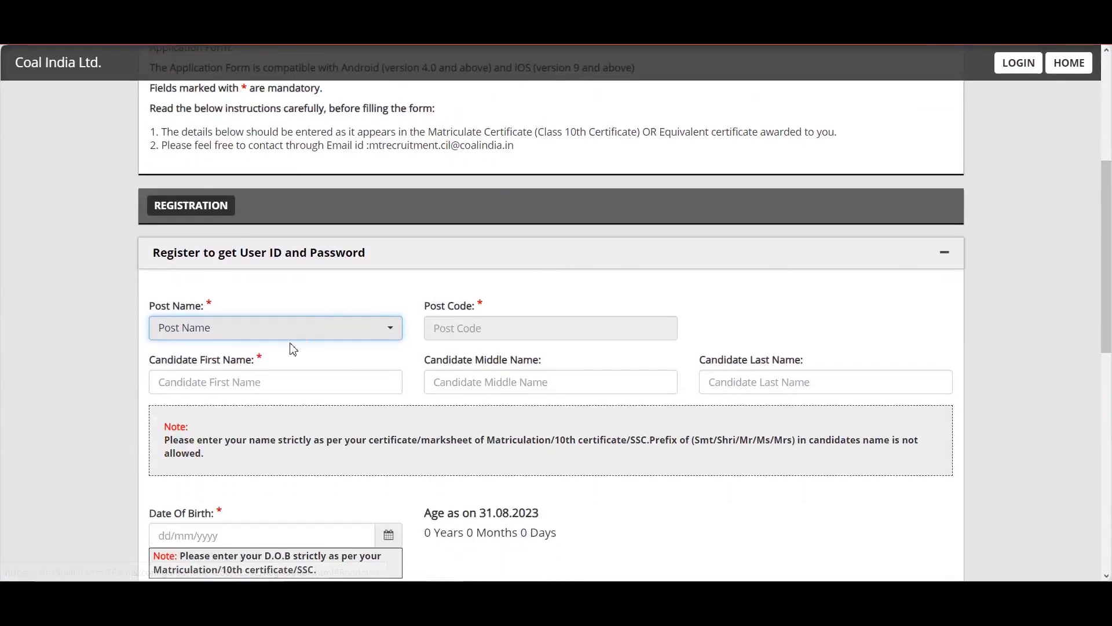
{"action": "left_click", "coordinate": [299, 329]}
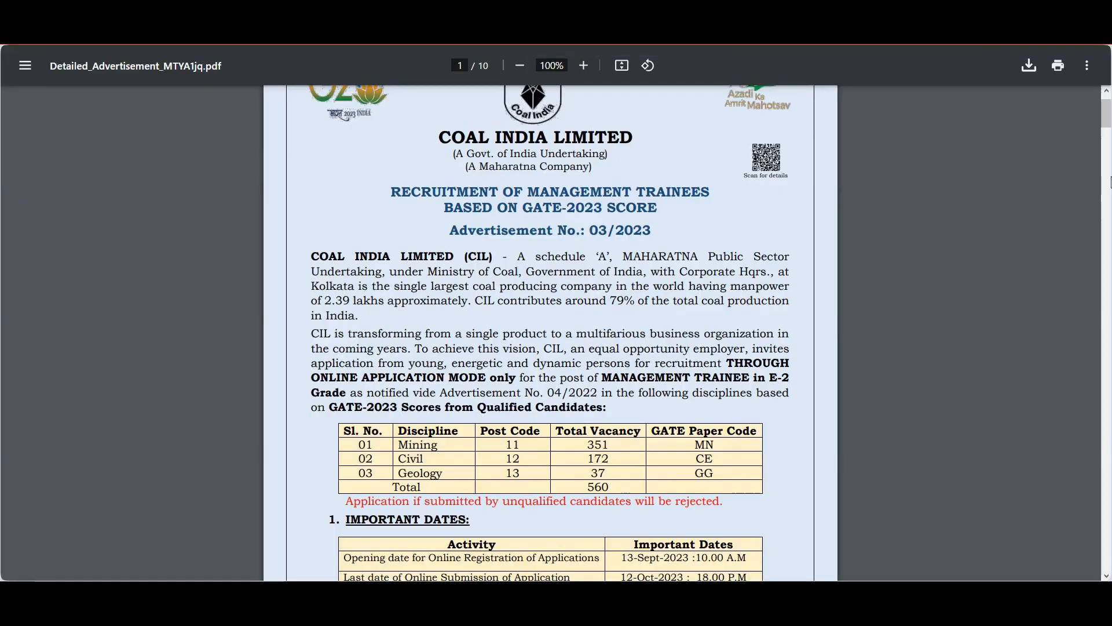
Recheck the PDF's vacancy and dates tables, then return to the registration form
{"action": "left_click_drag", "start_coordinate": [1109, 110], "coordinate": [1109, 123]}
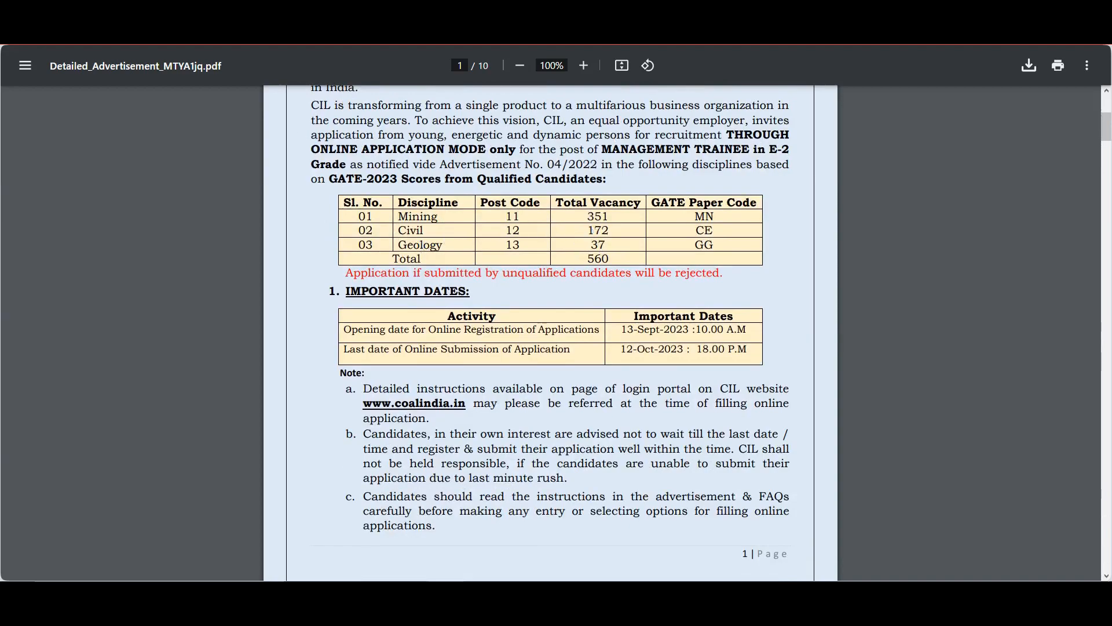
{"action": "left_click", "coordinate": [342, 32]}
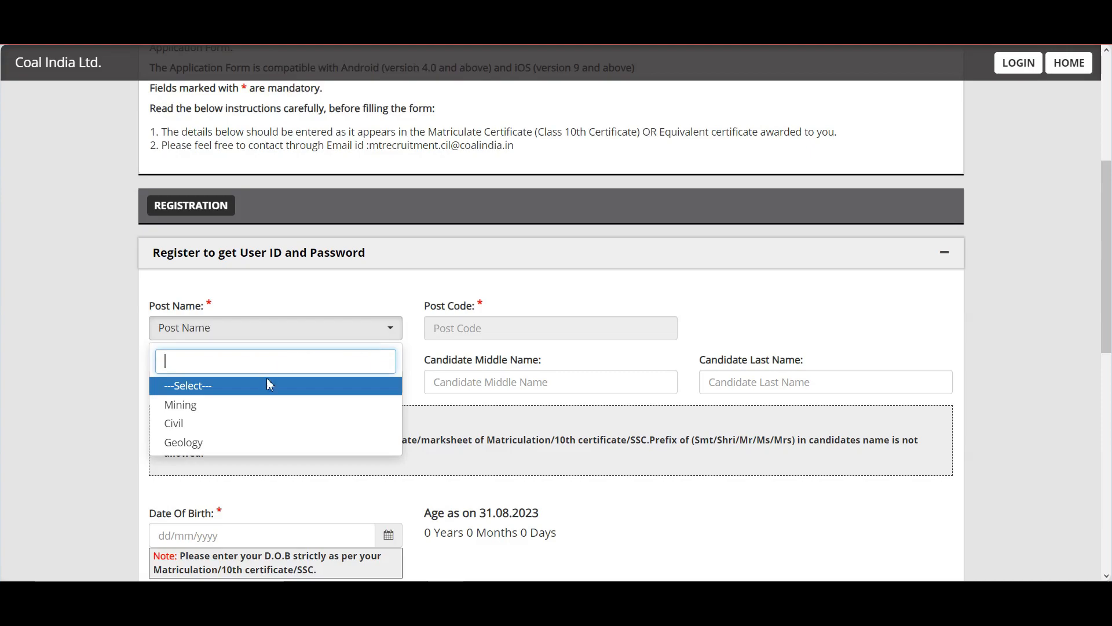
Select Mining (code 11) as the post and enter the candidate's first and last names, skipping Middle Name
{"action": "left_click", "coordinate": [268, 406]}
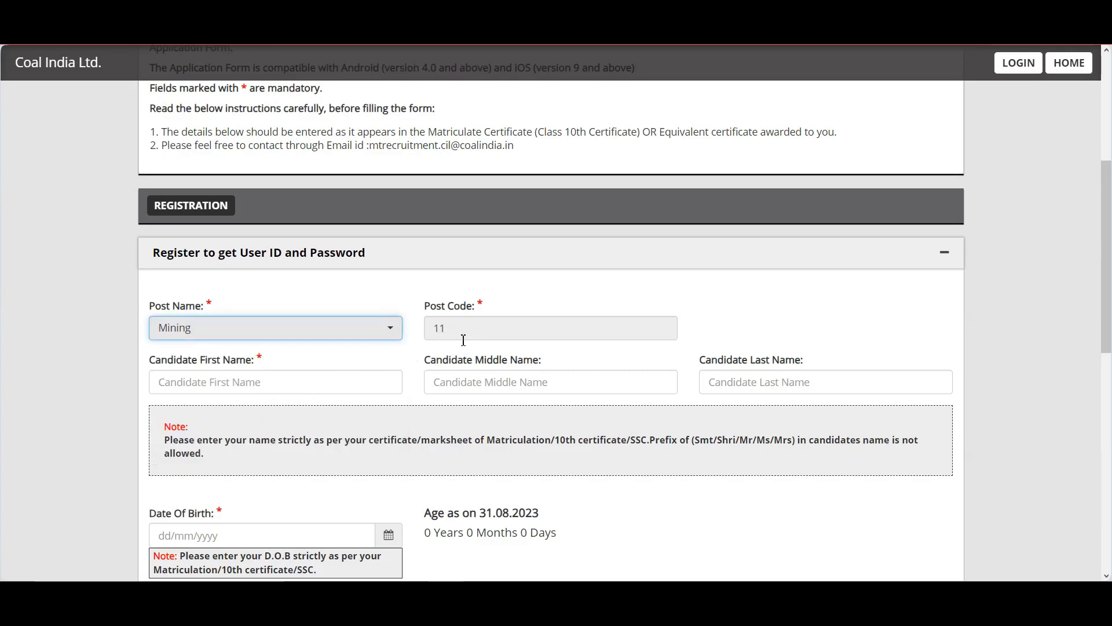
{"action": "left_click", "coordinate": [308, 383]}
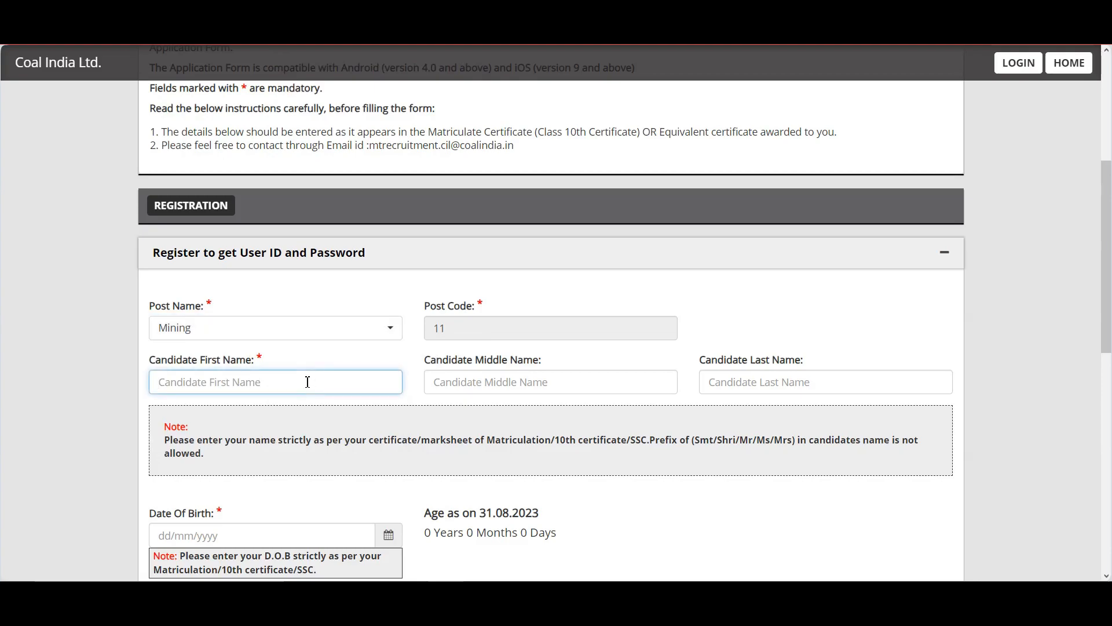
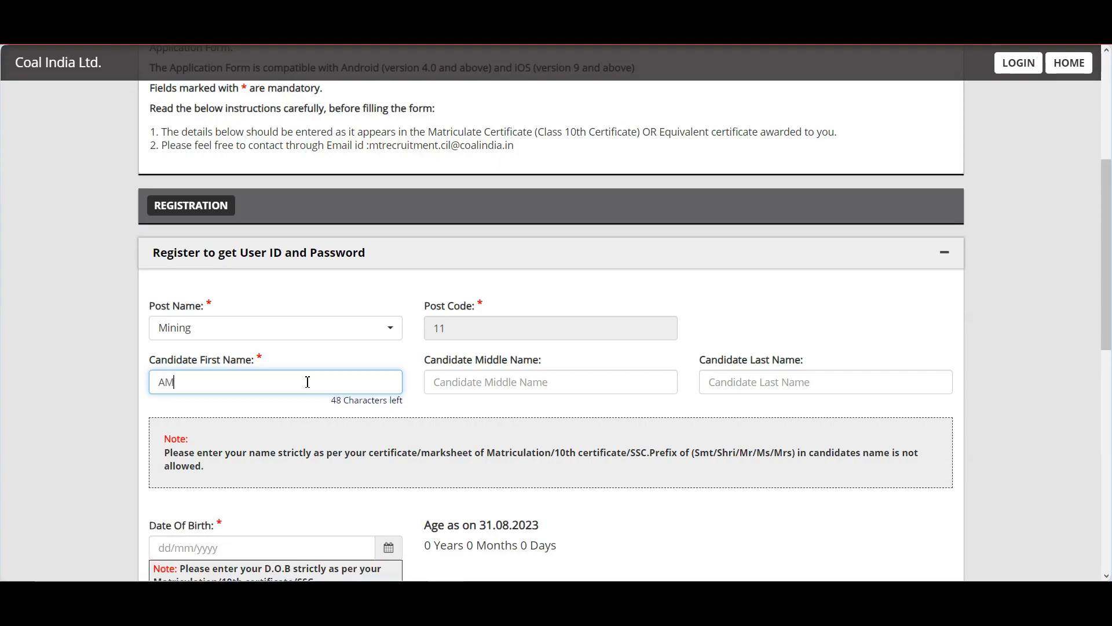
{"action": "key", "text": "Tab"}
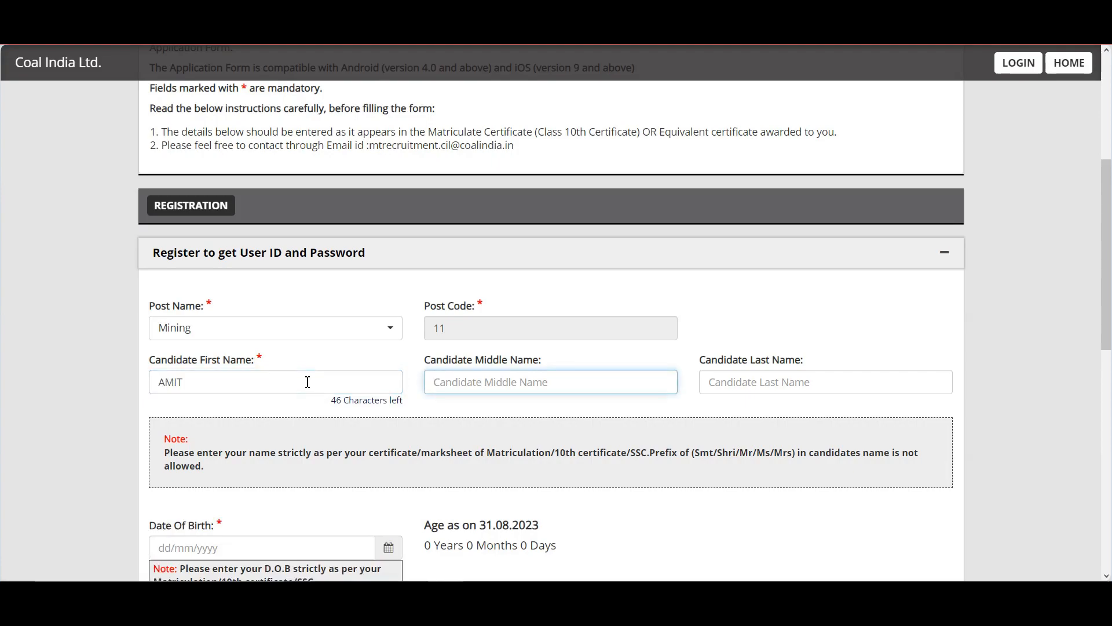
{"action": "key", "text": "Tab"}
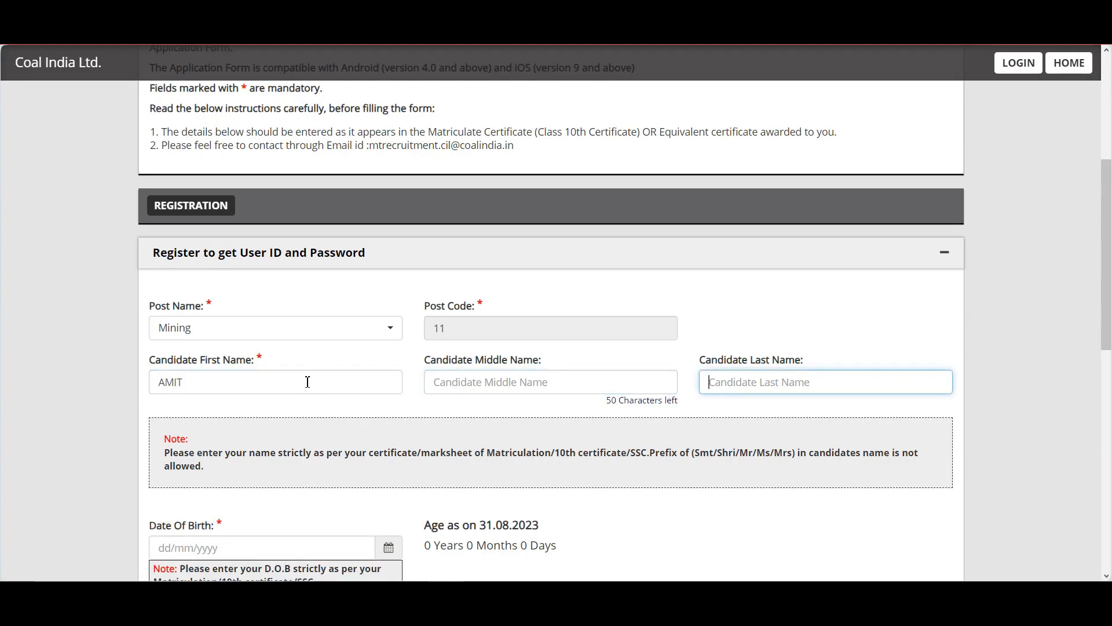
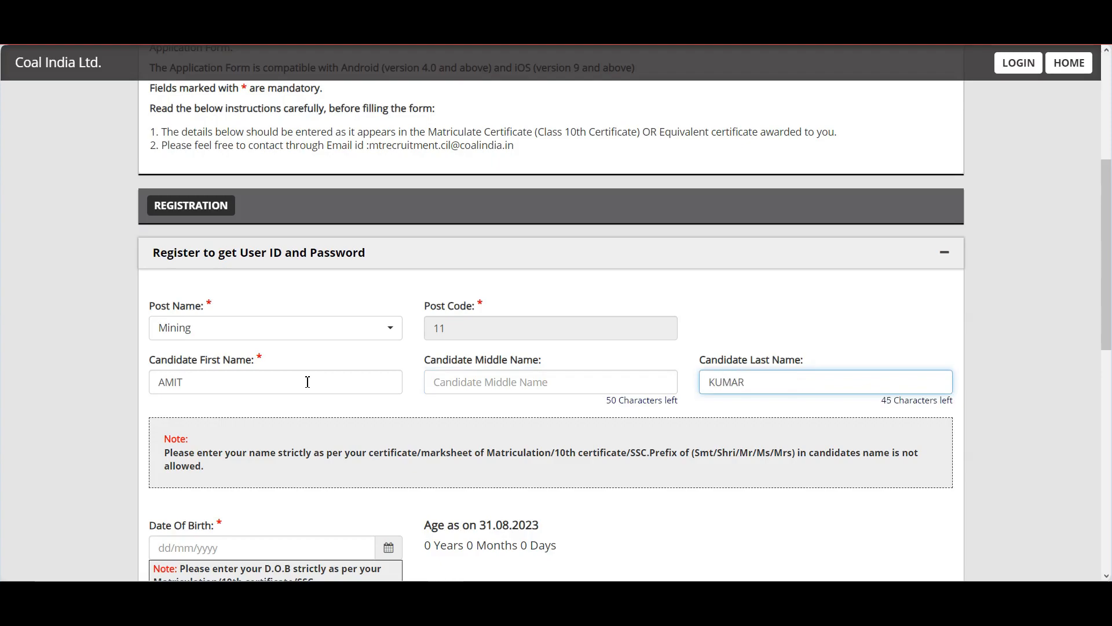
{"action": "scroll", "coordinate": [1109, 296], "scroll_direction": "down", "scroll_amount": 4}
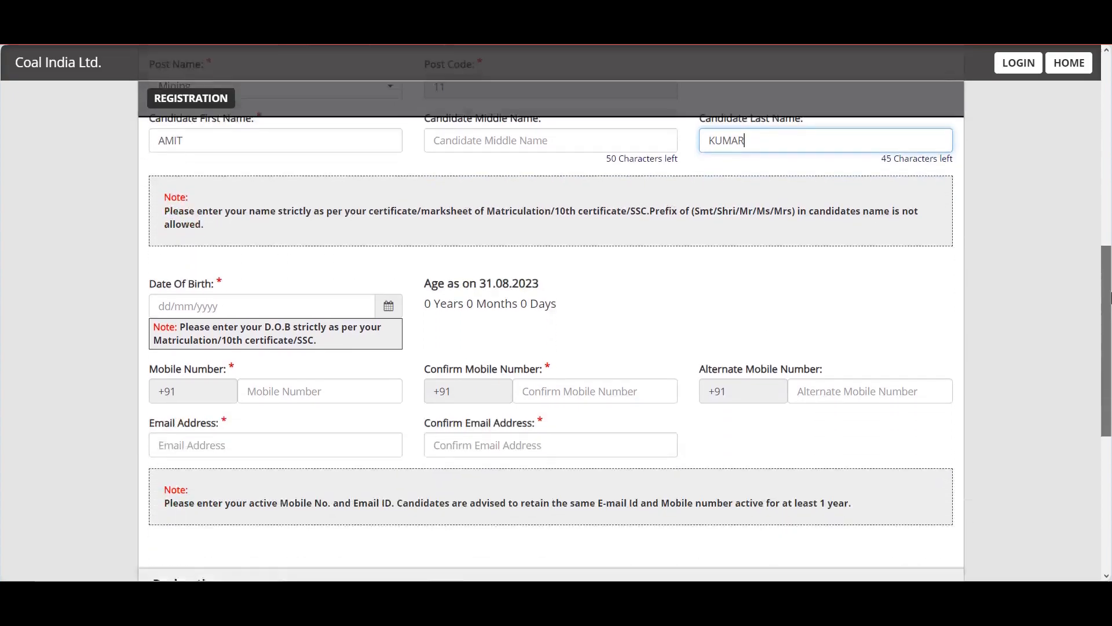
Pick 12 April 2000 in the Date Of Birth calendar
{"action": "scroll", "coordinate": [1110, 296], "scroll_direction": "down", "scroll_amount": 1}
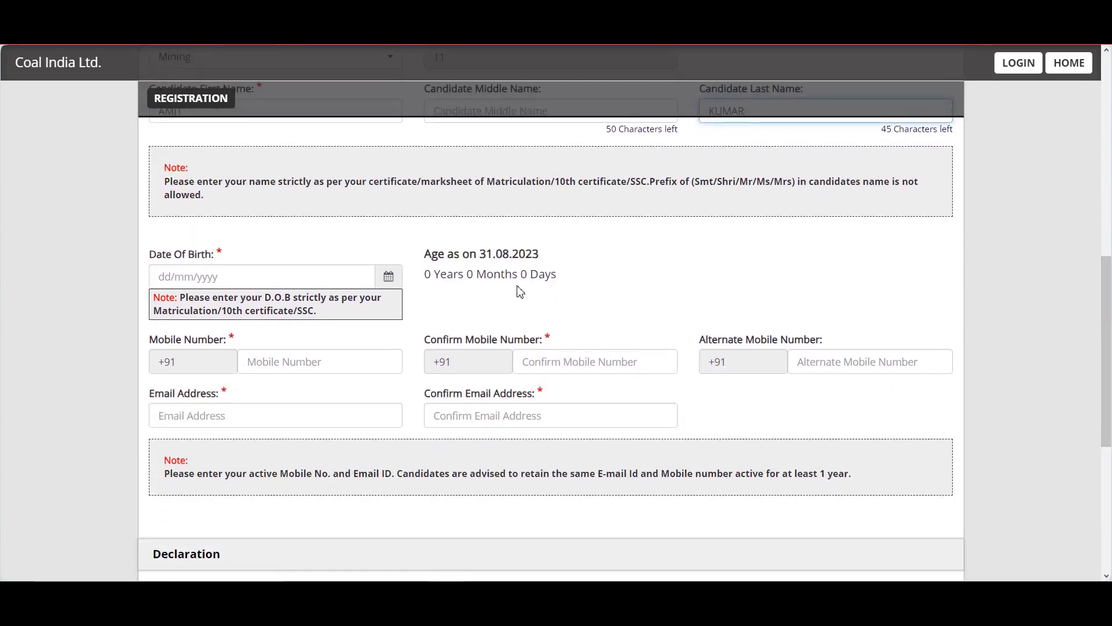
{"action": "left_click", "coordinate": [396, 279]}
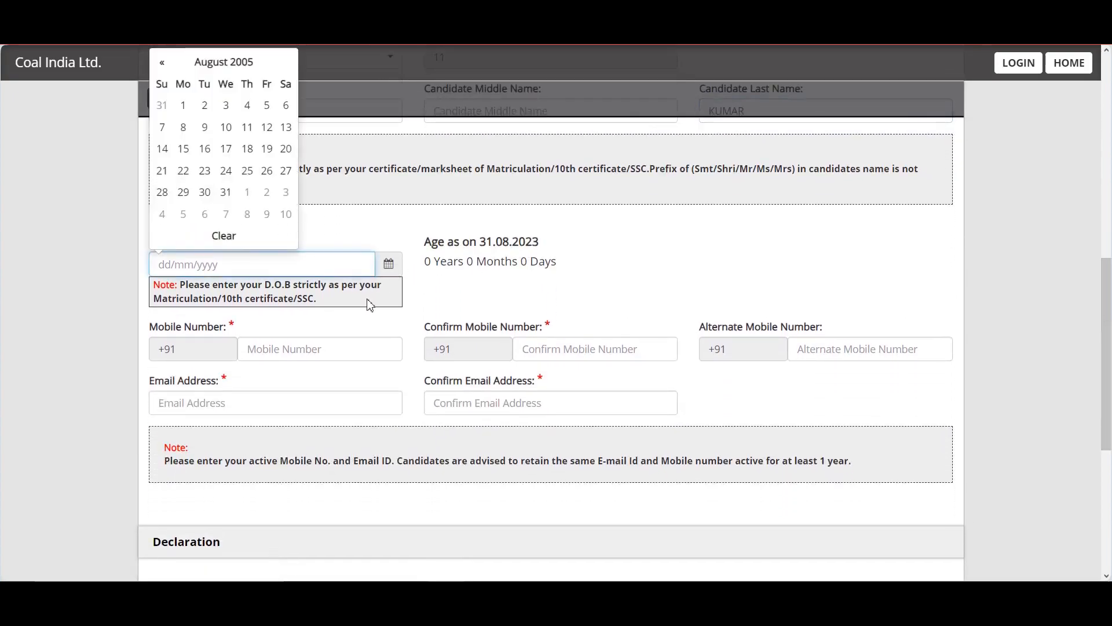
{"action": "left_click", "coordinate": [203, 65]}
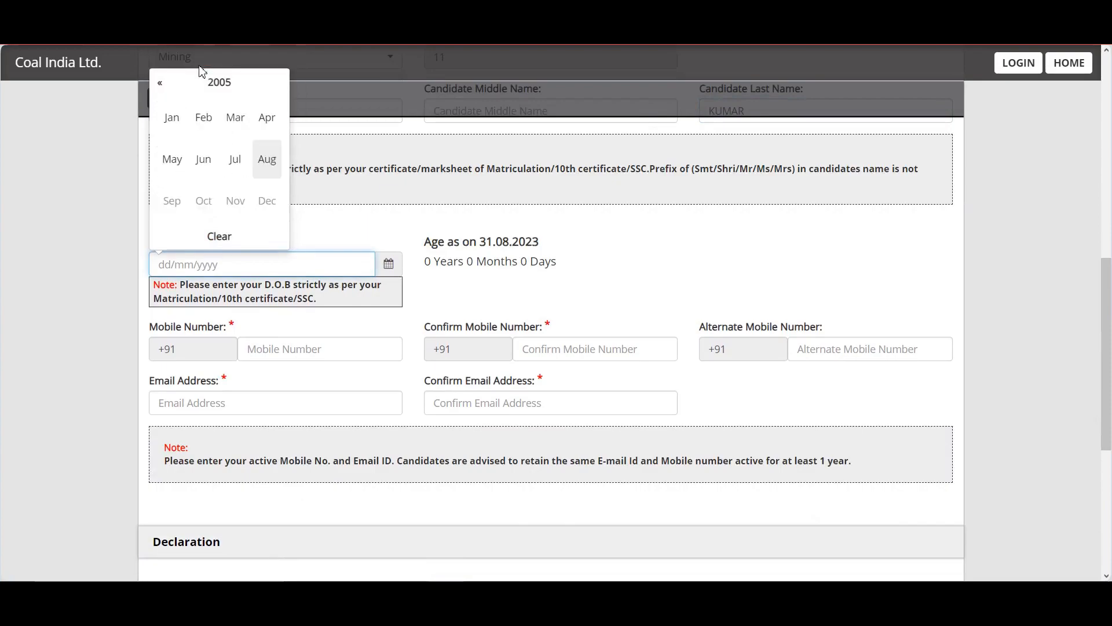
{"action": "left_click", "coordinate": [215, 84]}
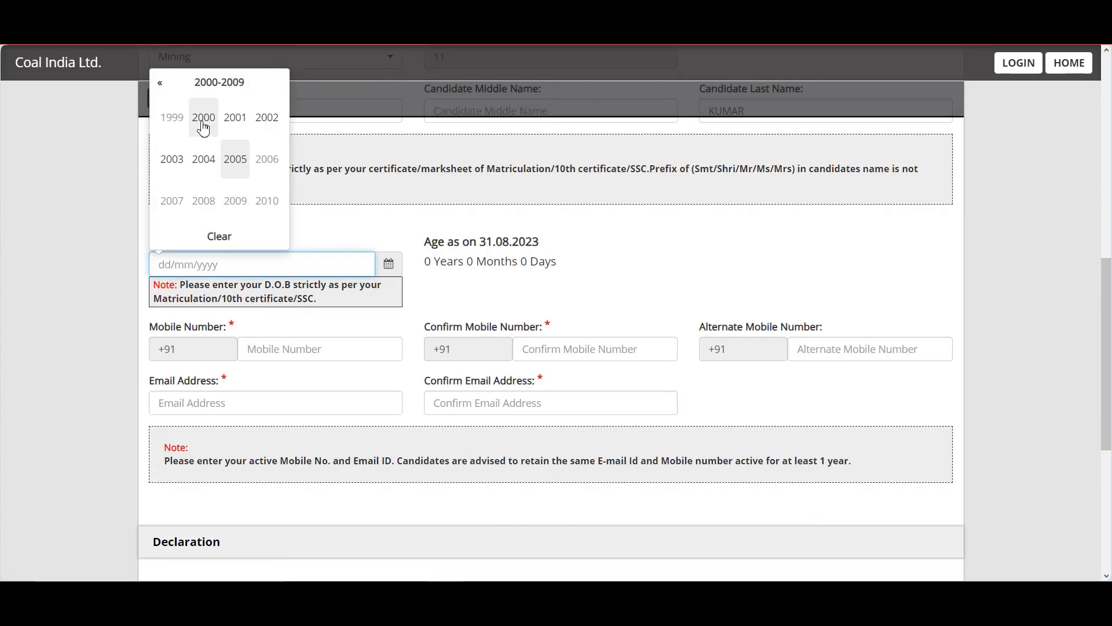
{"action": "left_click", "coordinate": [204, 121]}
{"action": "left_click", "coordinate": [264, 129]}
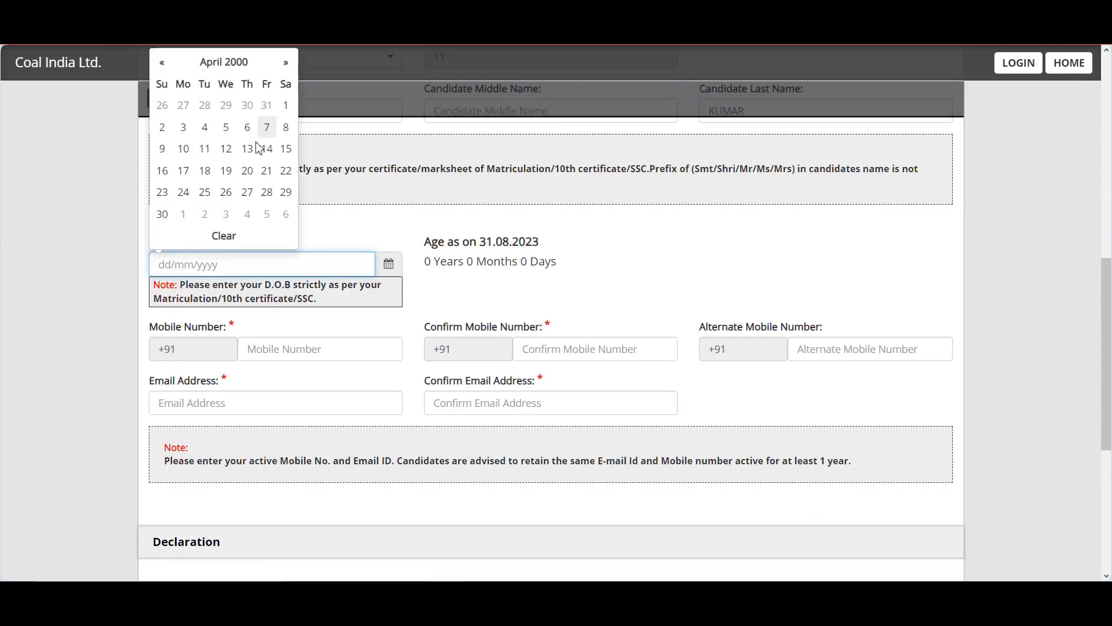
{"action": "left_click", "coordinate": [226, 149]}
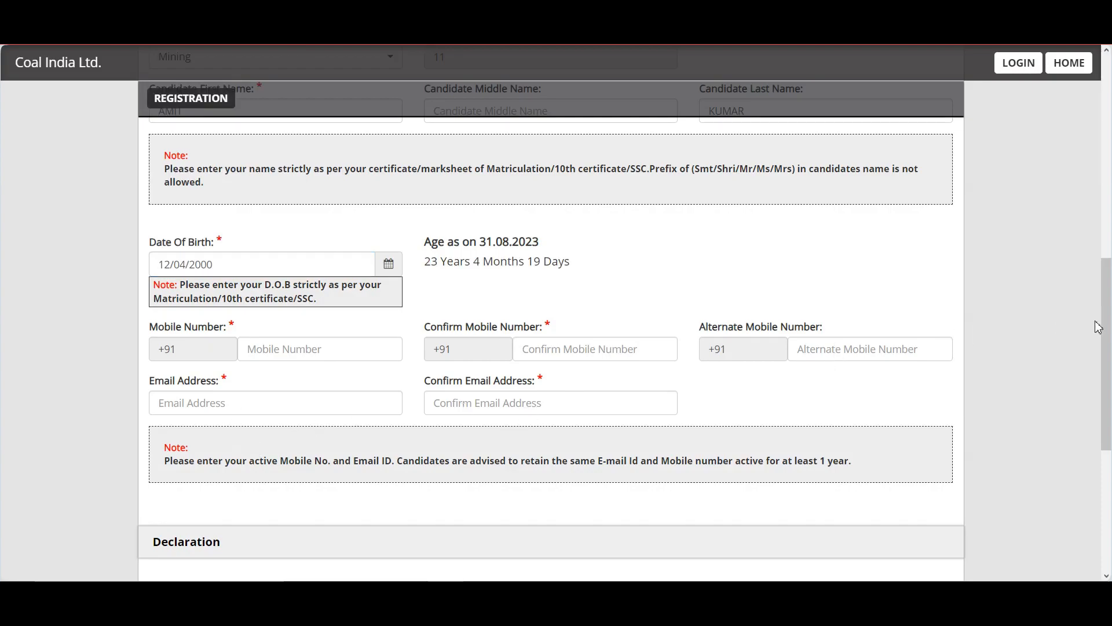
{"action": "left_click_drag", "start_coordinate": [1099, 328], "coordinate": [1109, 419]}
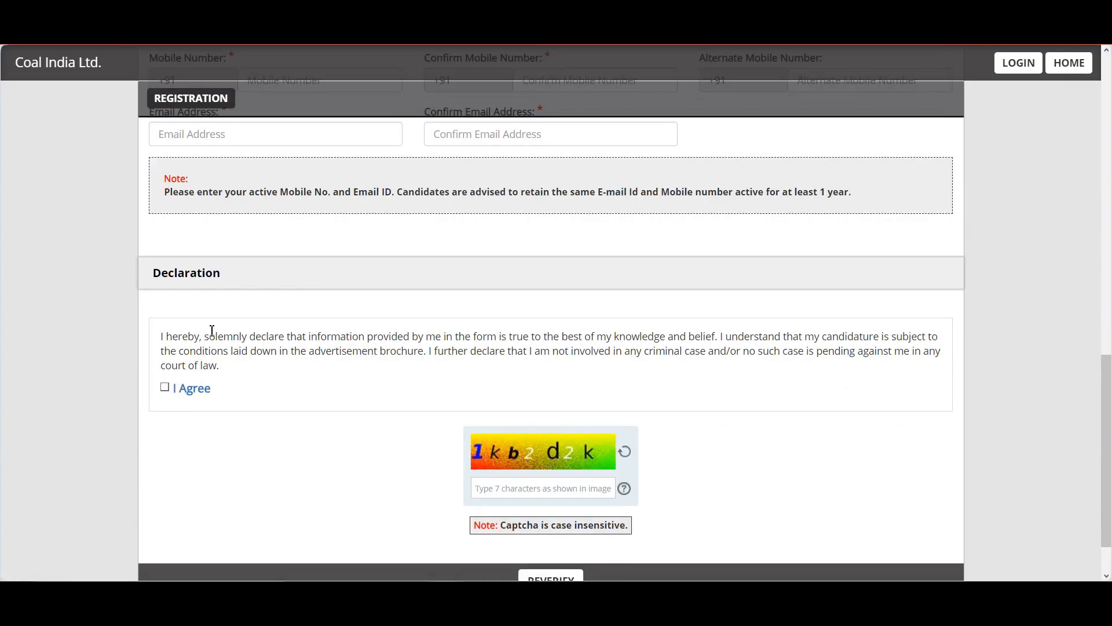
Accept the declaration, enter the captcha, and submit the registration, confirming the alert
{"action": "left_click", "coordinate": [166, 387]}
{"action": "left_click_drag", "start_coordinate": [1106, 371], "coordinate": [1105, 394]}
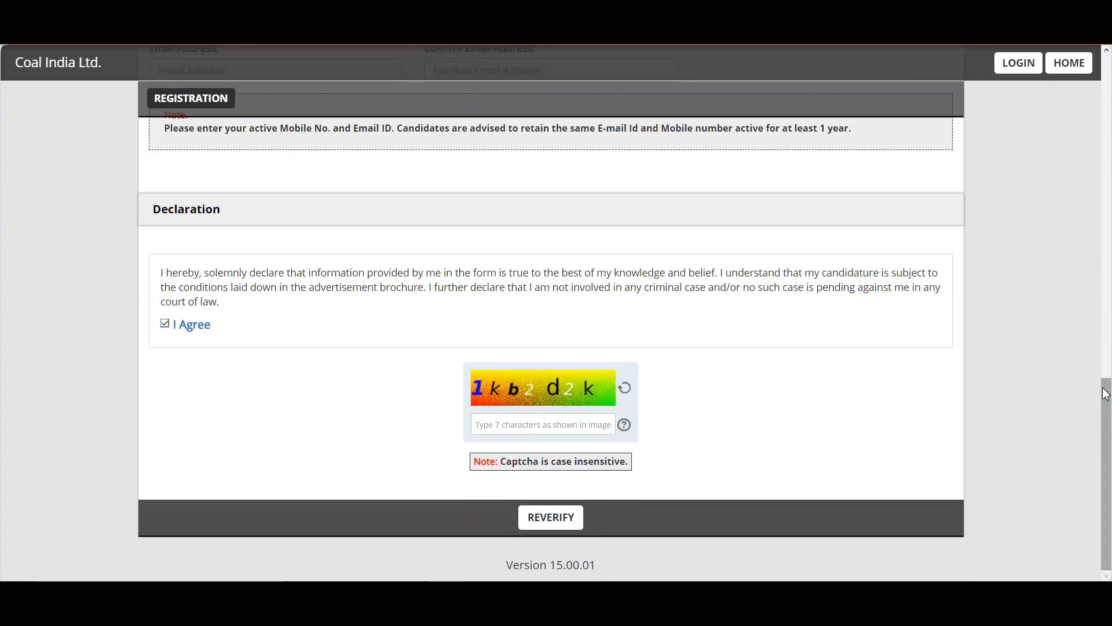
{"action": "left_click", "coordinate": [550, 423]}
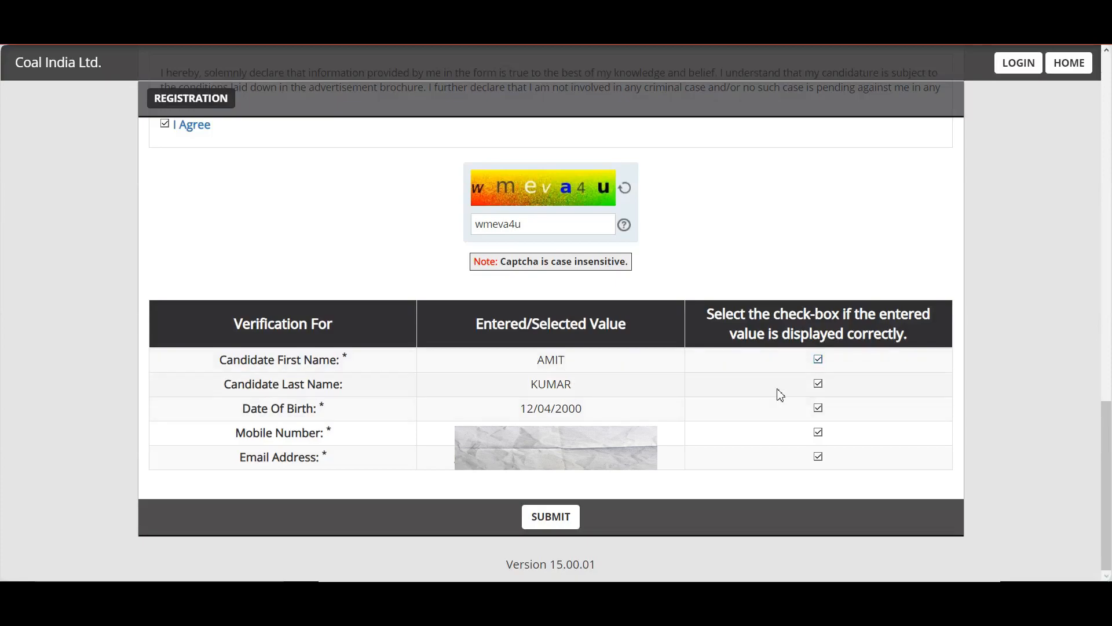
{"action": "left_click", "coordinate": [557, 522]}
{"action": "left_click", "coordinate": [691, 167]}
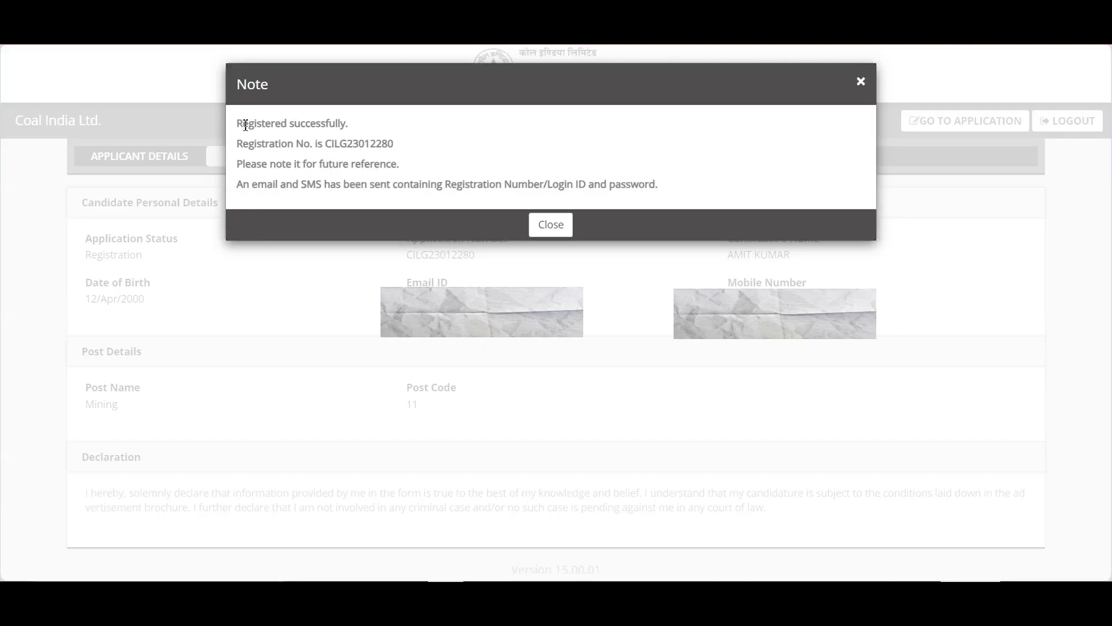
Select the registration success message to read the registration number, then close the note
{"action": "left_click_drag", "start_coordinate": [246, 125], "coordinate": [255, 125]}
{"action": "left_click_drag", "start_coordinate": [364, 125], "coordinate": [242, 125]}
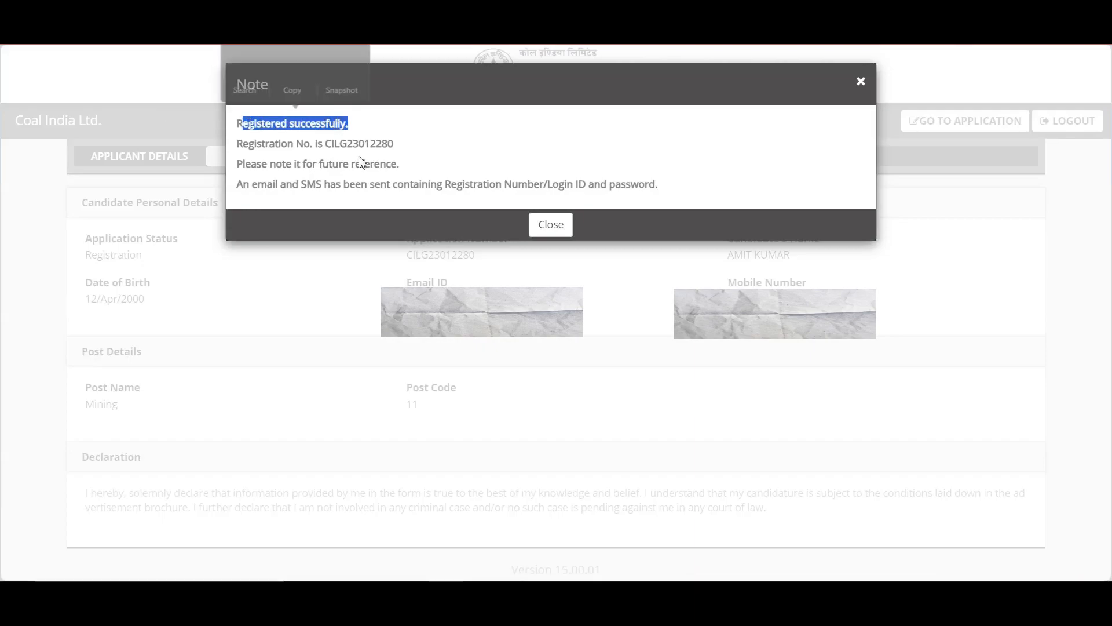
{"action": "left_click", "coordinate": [403, 145]}
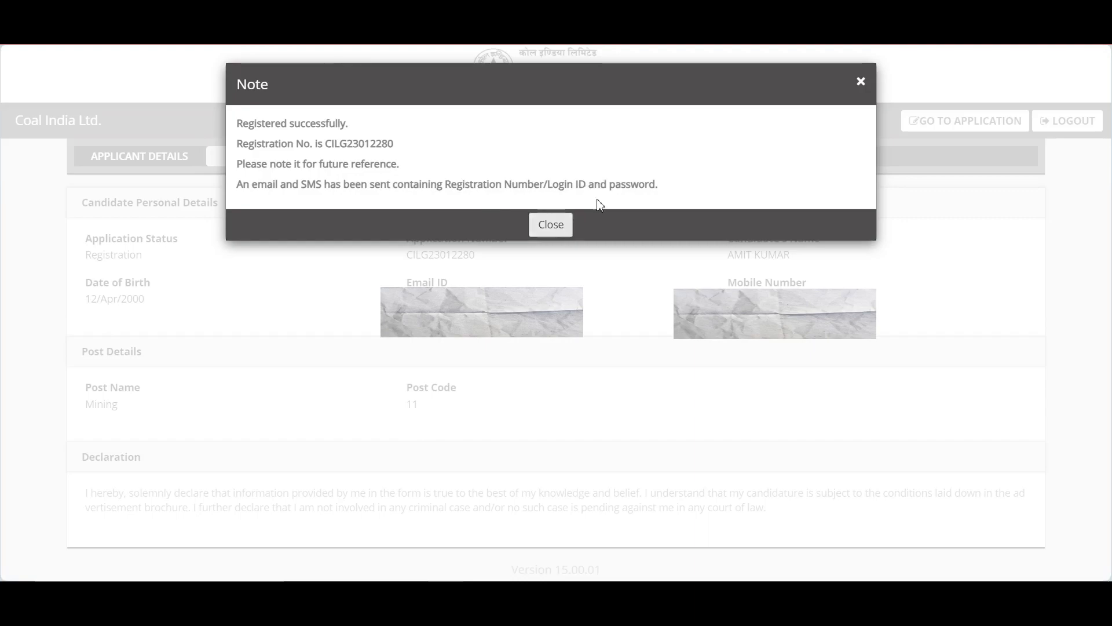
{"action": "left_click", "coordinate": [550, 226]}
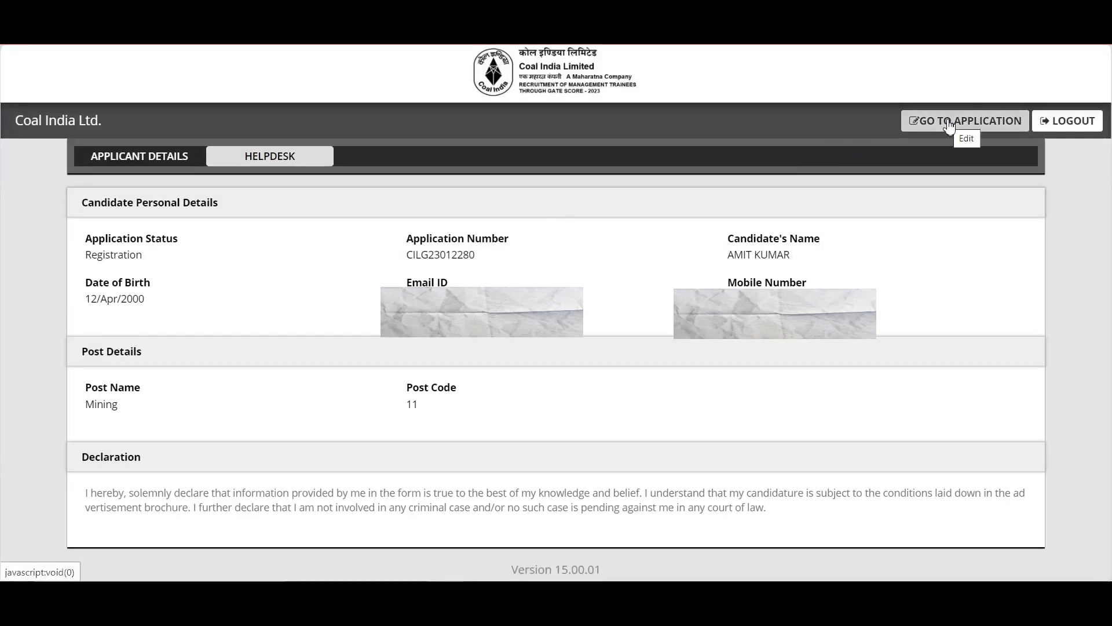
Use GO TO APPLICATION to reach the prefilled Personal Details section
{"action": "left_click", "coordinate": [949, 122]}
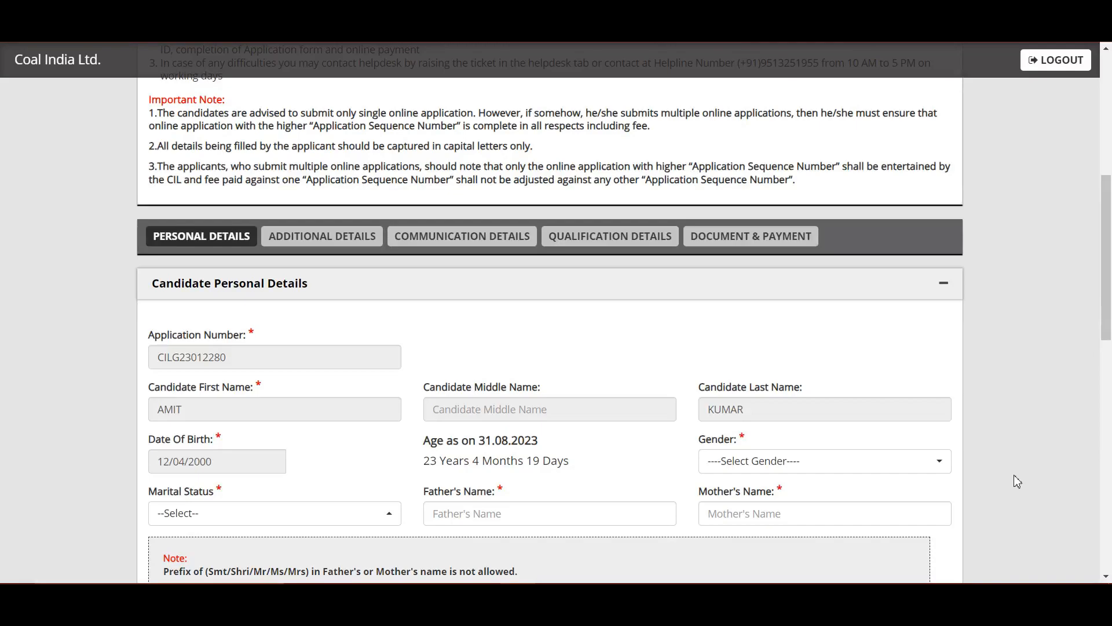
Set gender to Male and marital status to Unmarried
{"action": "left_click", "coordinate": [890, 463]}
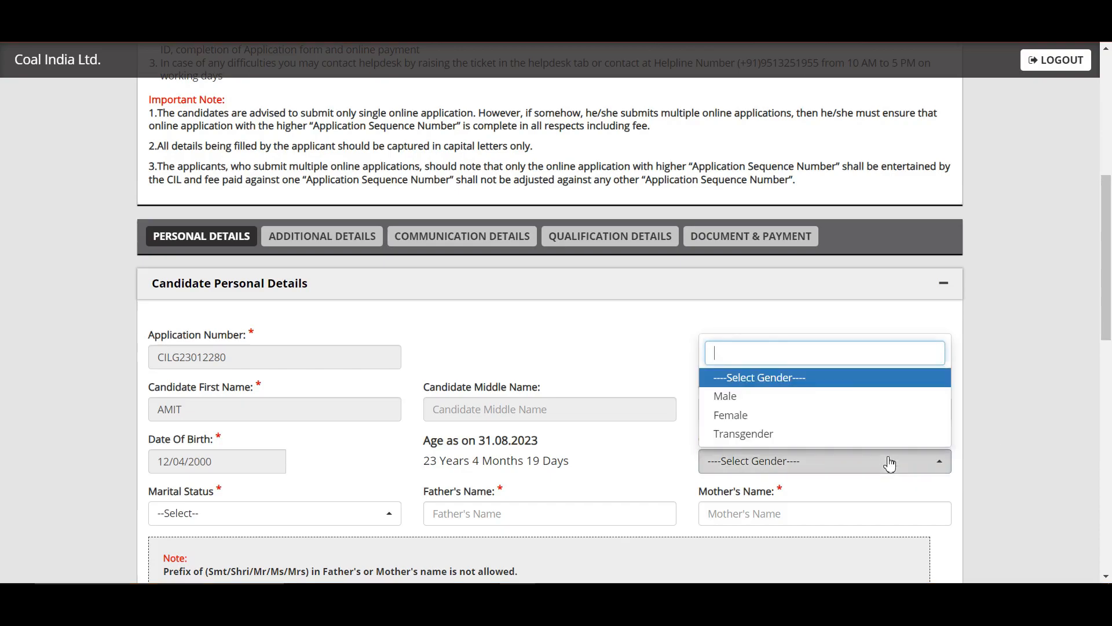
{"action": "left_click", "coordinate": [798, 396]}
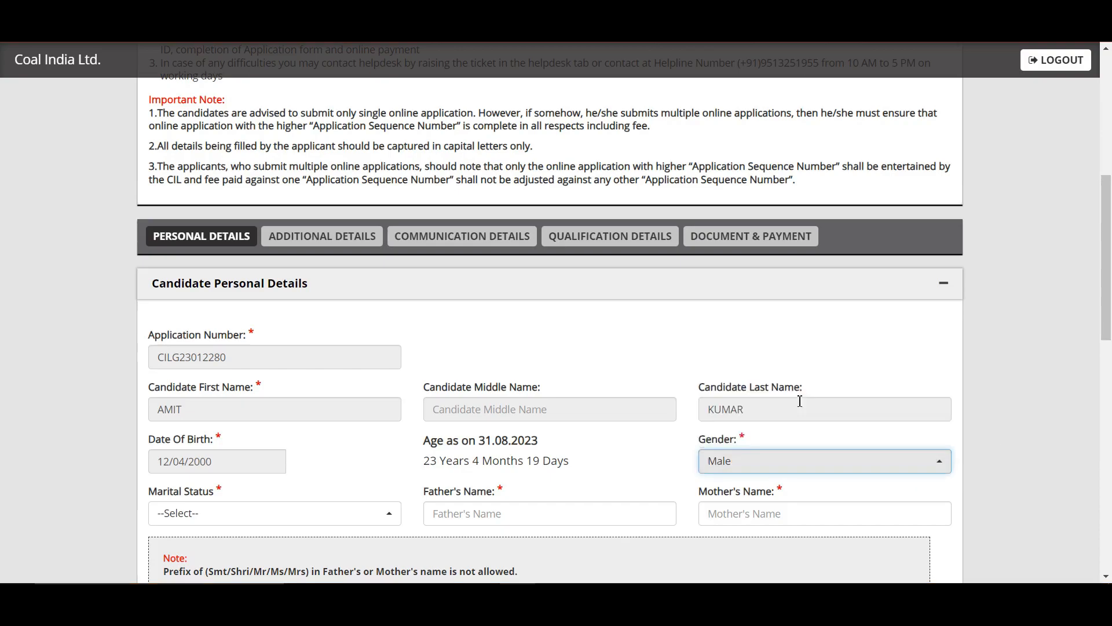
{"action": "left_click", "coordinate": [337, 523]}
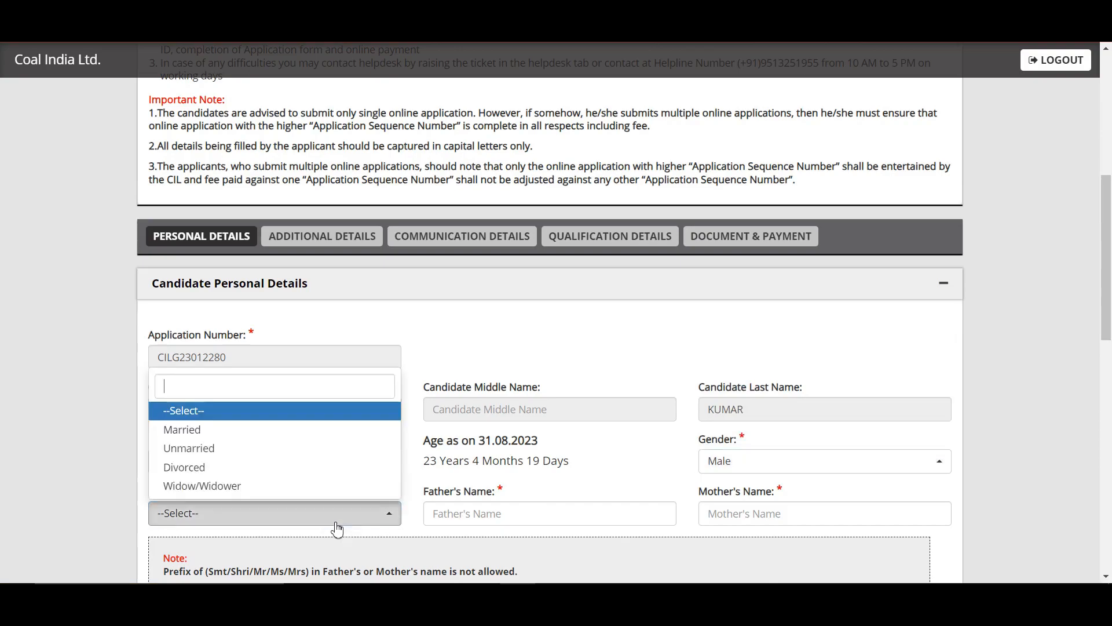
{"action": "left_click", "coordinate": [311, 449]}
Enter the father's name and the mother's name in their fields
{"action": "left_click", "coordinate": [469, 507]}
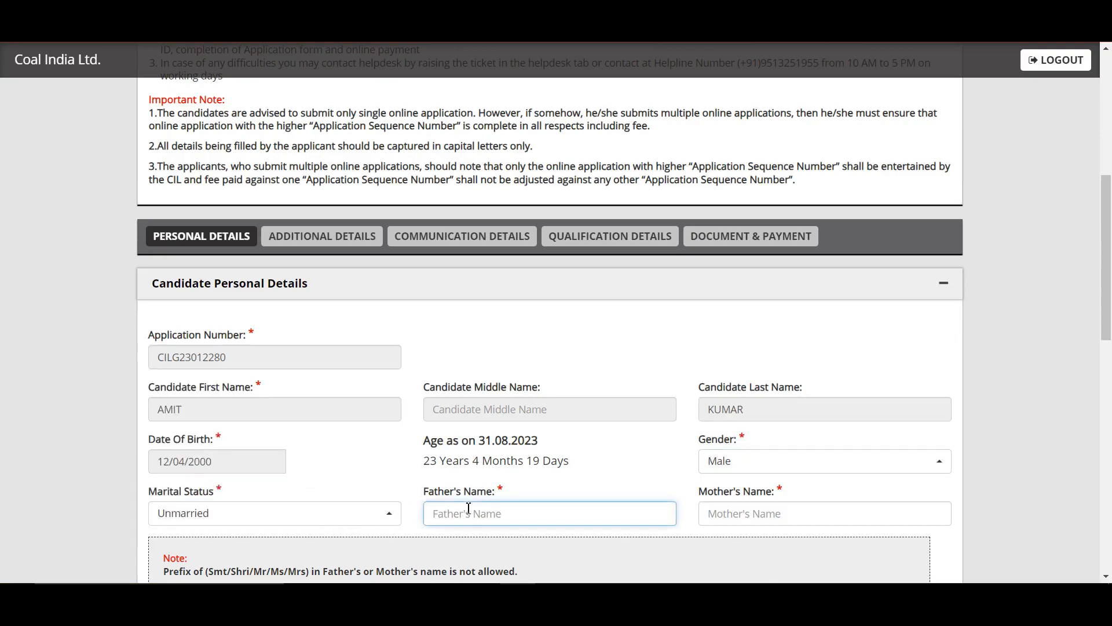
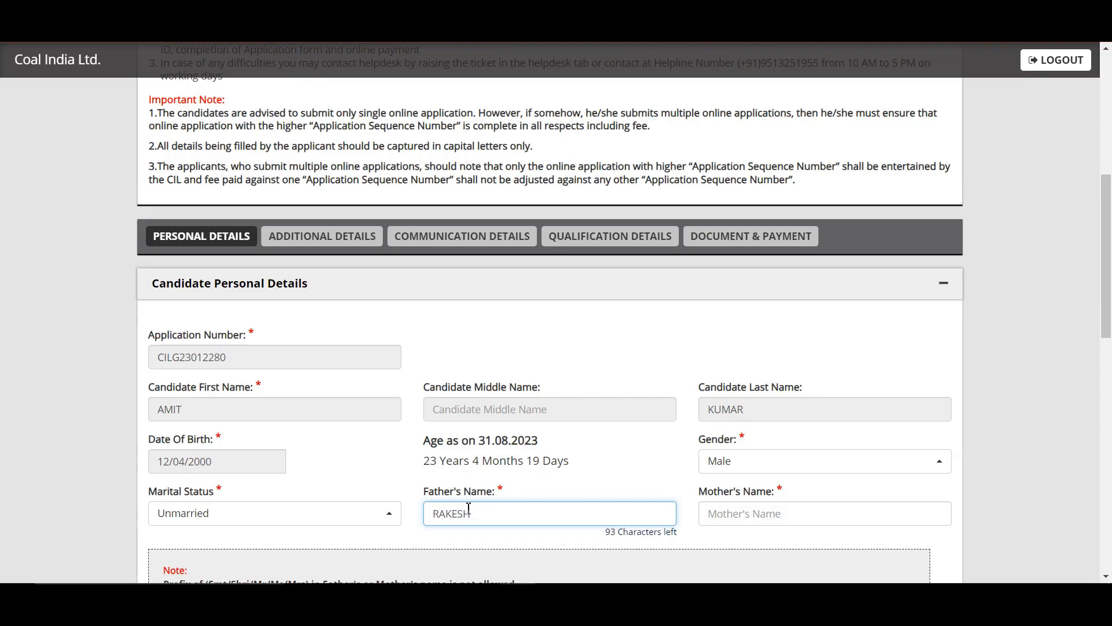
{"action": "key", "text": "Tab"}
{"action": "type", "text": "BEENA"}
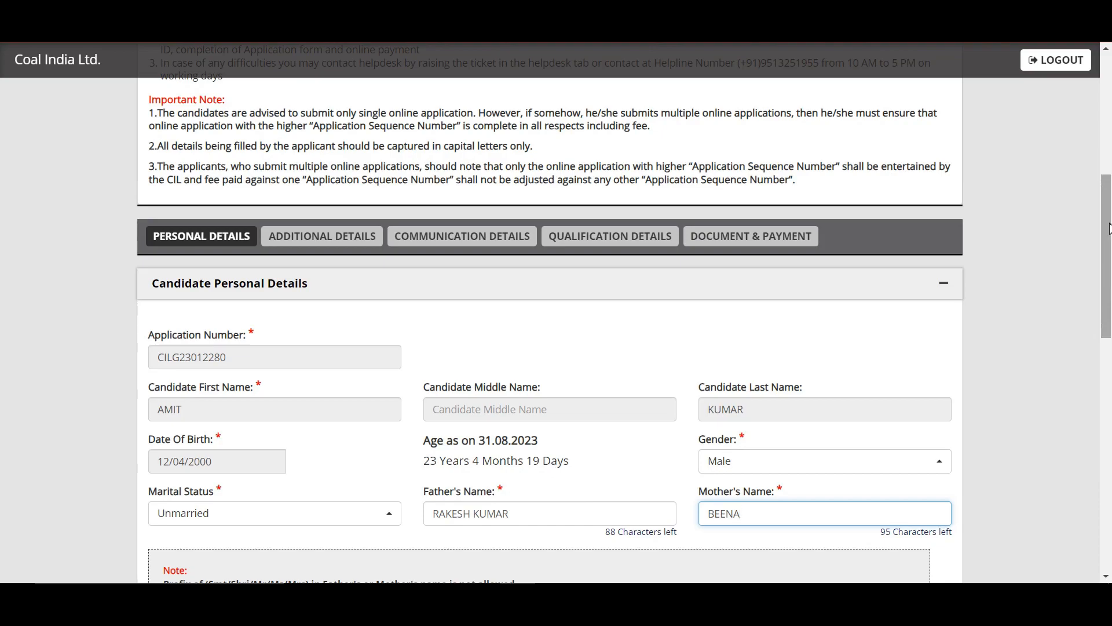
{"action": "left_click_drag", "start_coordinate": [1109, 227], "coordinate": [1109, 510]}
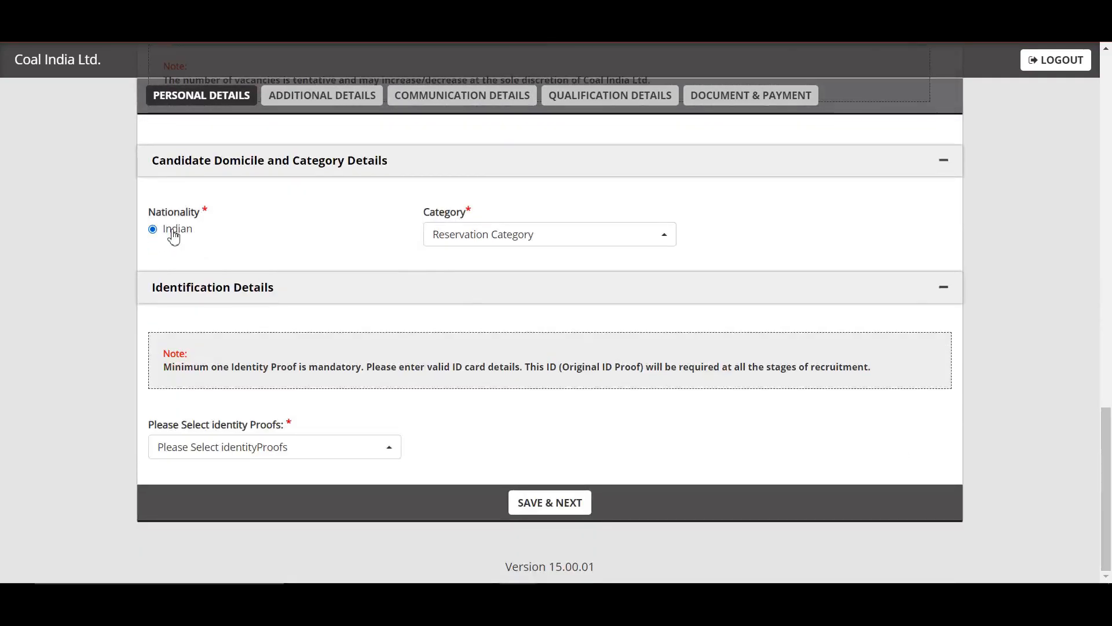
Choose Scheduled Caste(SC) category and Pan Card identity proof, then save personal details
{"action": "left_click", "coordinate": [509, 241]}
{"action": "left_click", "coordinate": [505, 369]}
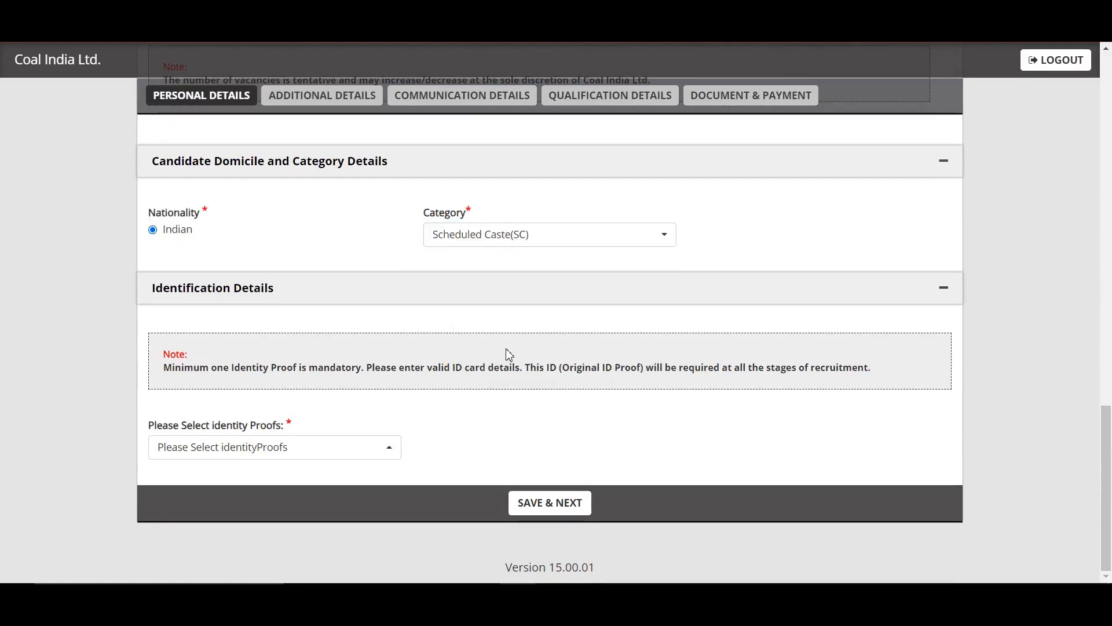
{"action": "left_click", "coordinate": [342, 447]}
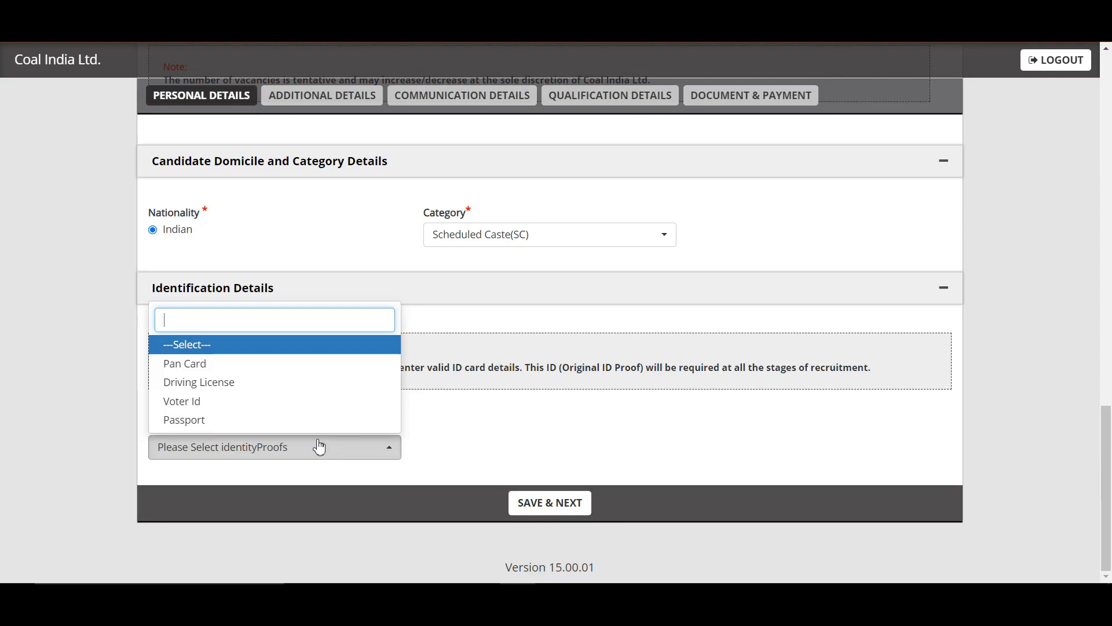
{"action": "left_click", "coordinate": [253, 365]}
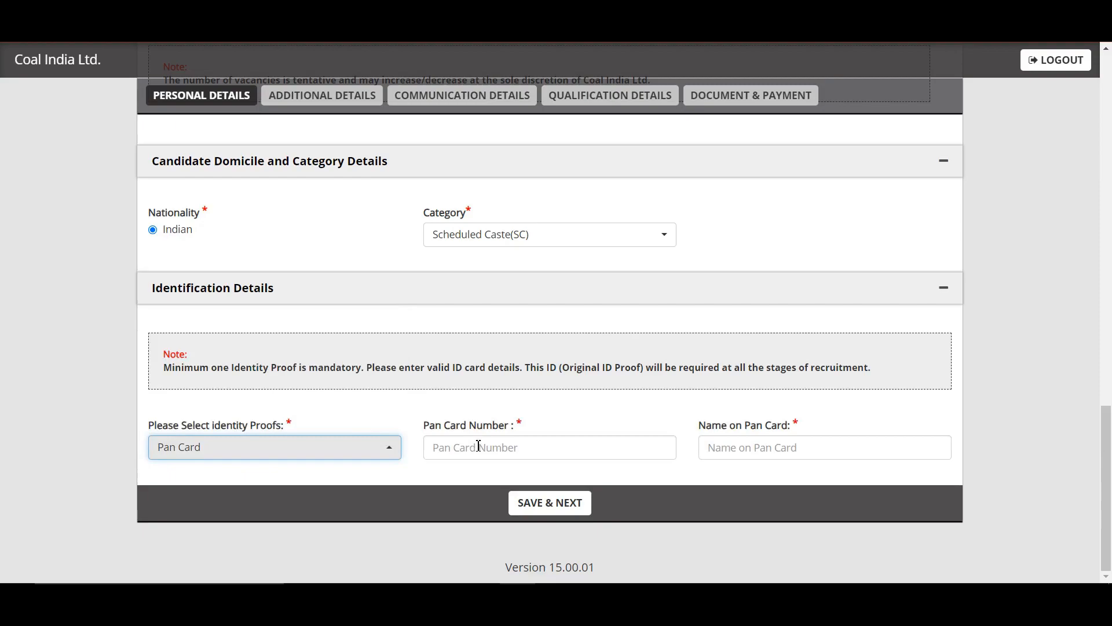
{"action": "left_click", "coordinate": [479, 445]}
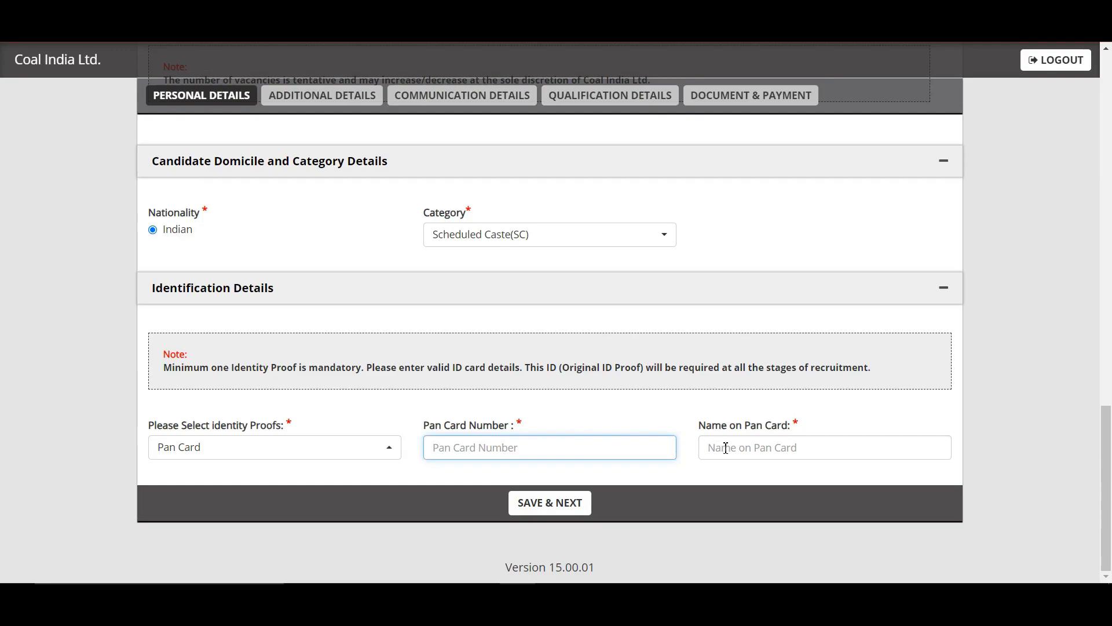
{"action": "left_click", "coordinate": [523, 506]}
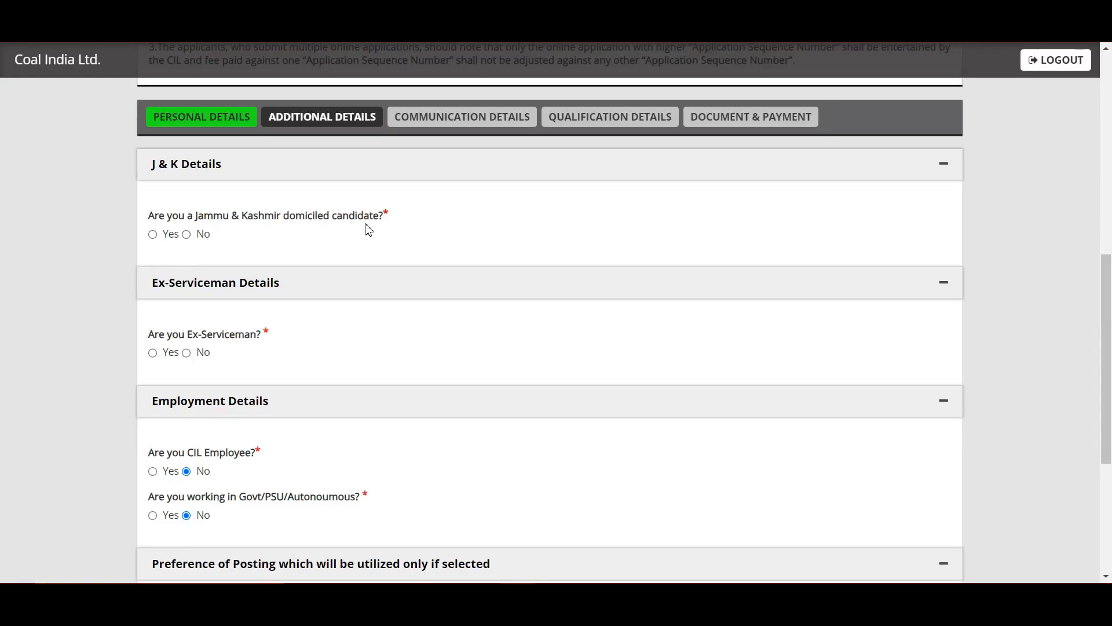
Answer No to J&K domicile, ex-serviceman, CIL employee and Govt/PSU questions
{"action": "left_click", "coordinate": [186, 235]}
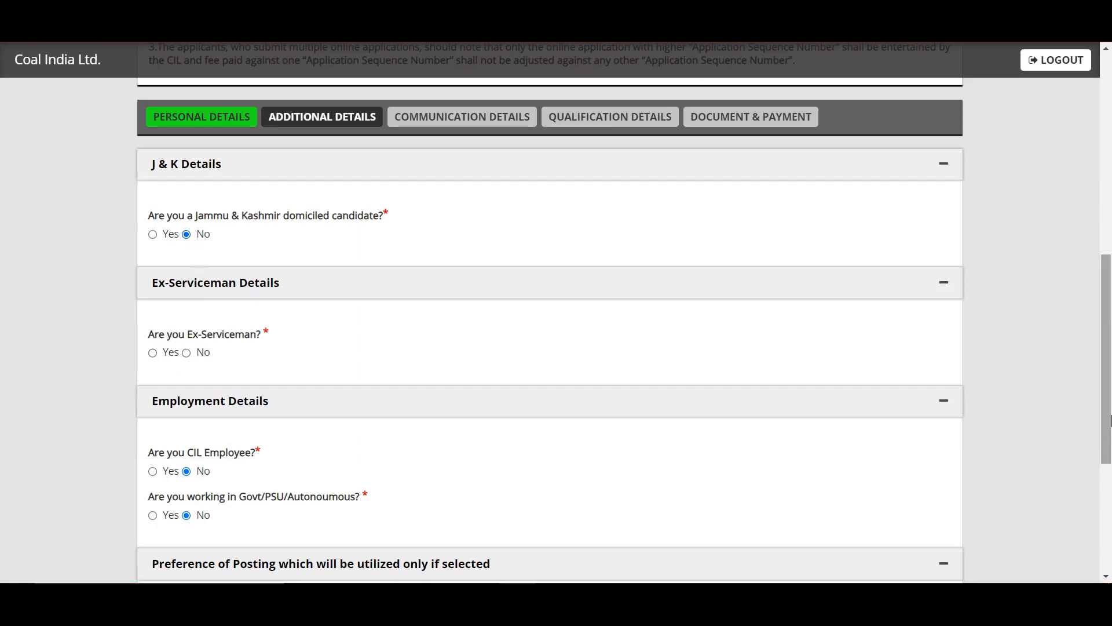
{"action": "scroll", "coordinate": [199, 503], "scroll_direction": "up", "scroll_amount": 3}
{"action": "left_click", "coordinate": [172, 478]}
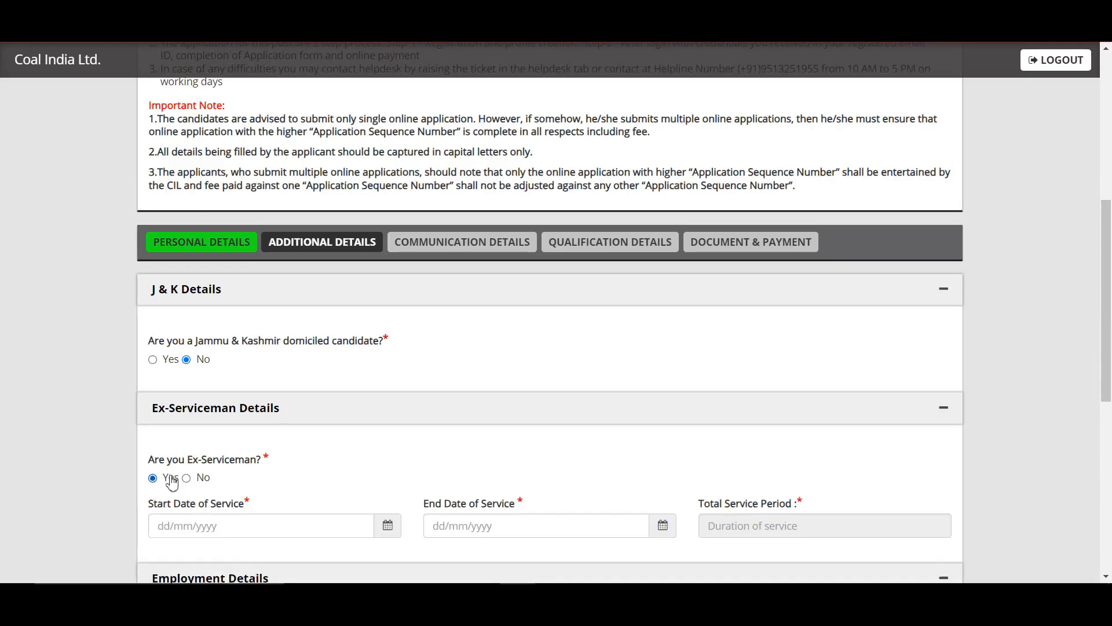
{"action": "scroll", "coordinate": [867, 417], "scroll_direction": "down", "scroll_amount": 1}
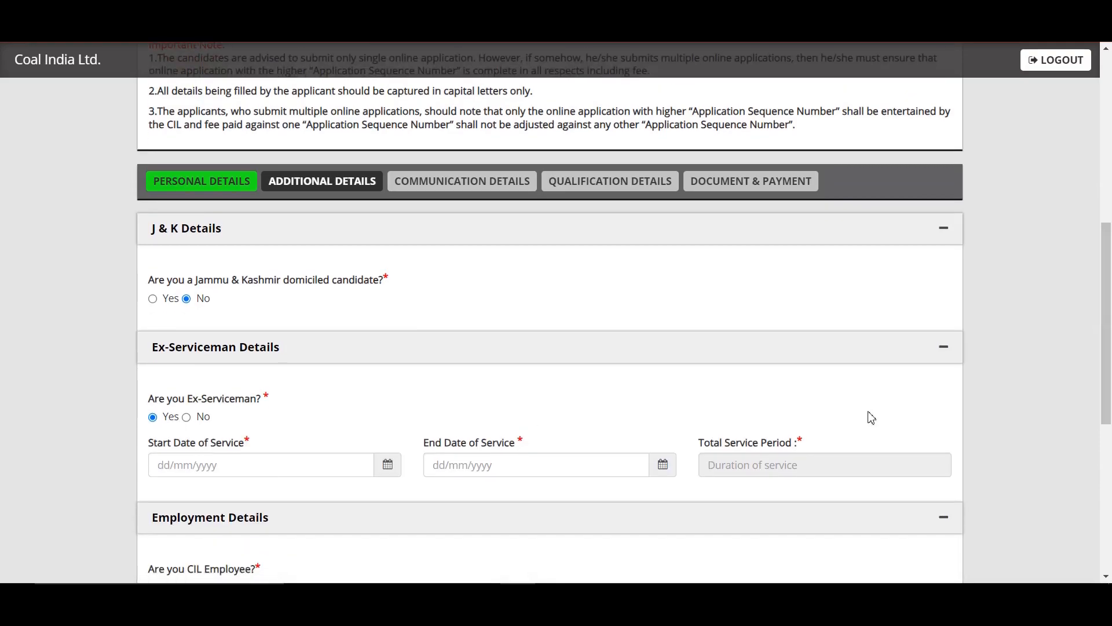
{"action": "left_click", "coordinate": [202, 426]}
{"action": "scroll", "coordinate": [479, 486], "scroll_direction": "down", "scroll_amount": 2}
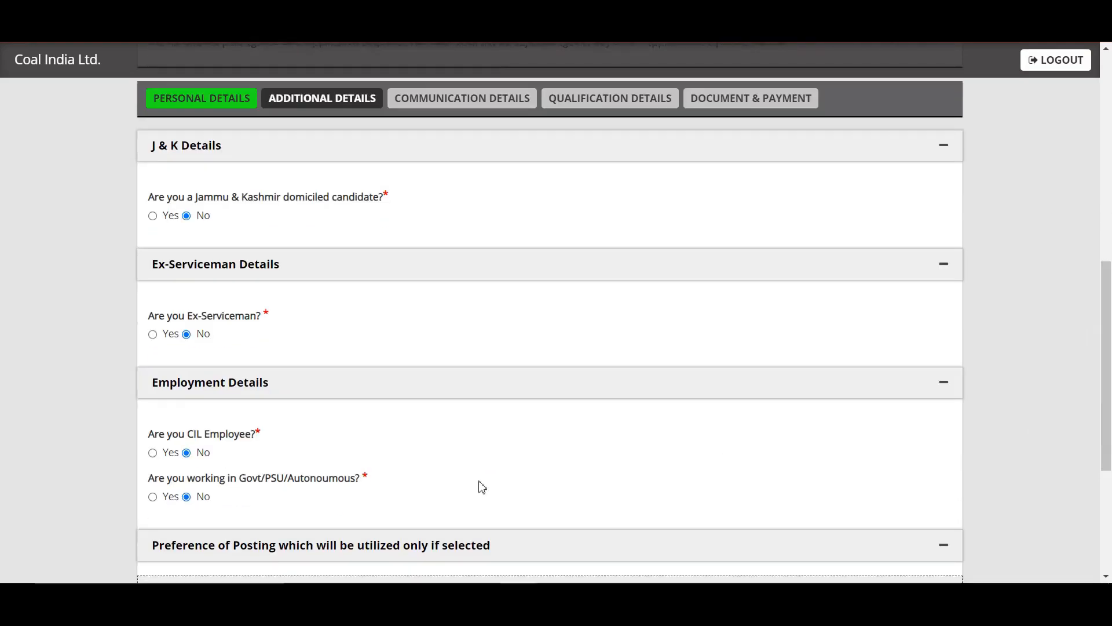
{"action": "left_click", "coordinate": [153, 453]}
{"action": "left_click", "coordinate": [187, 453]}
{"action": "left_click", "coordinate": [153, 496]}
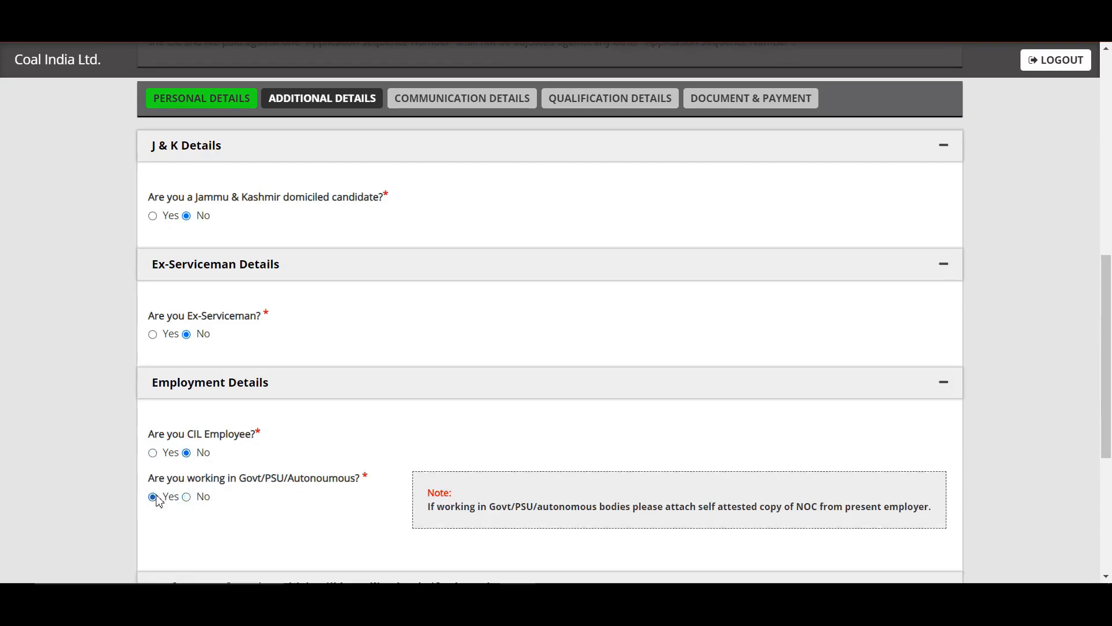
{"action": "left_click_drag", "start_coordinate": [1110, 325], "coordinate": [1108, 393]}
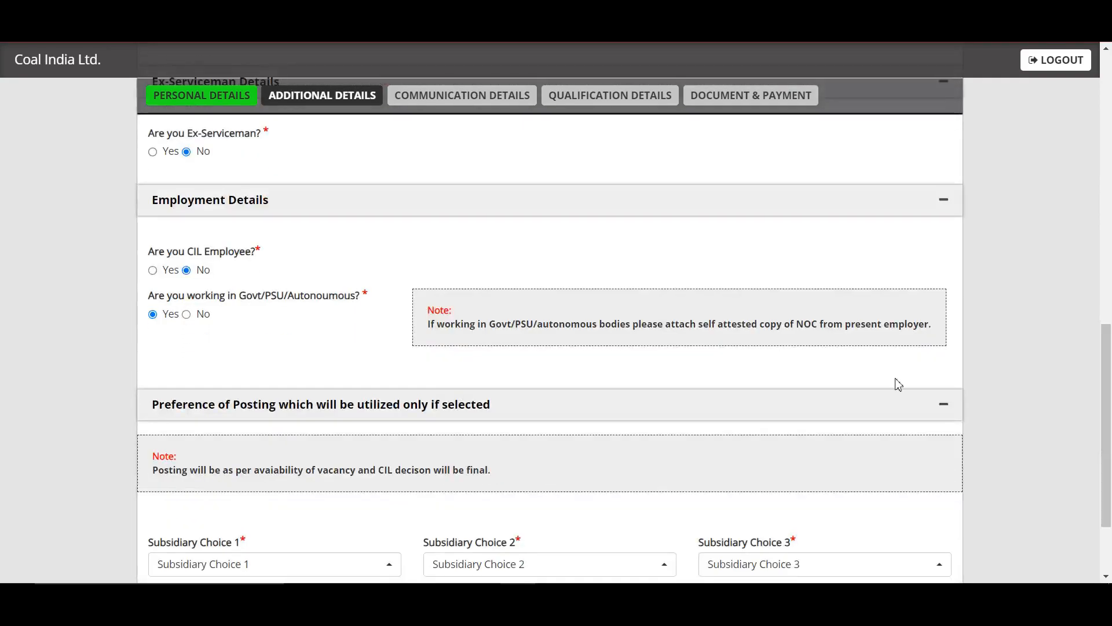
{"action": "left_click", "coordinate": [201, 316]}
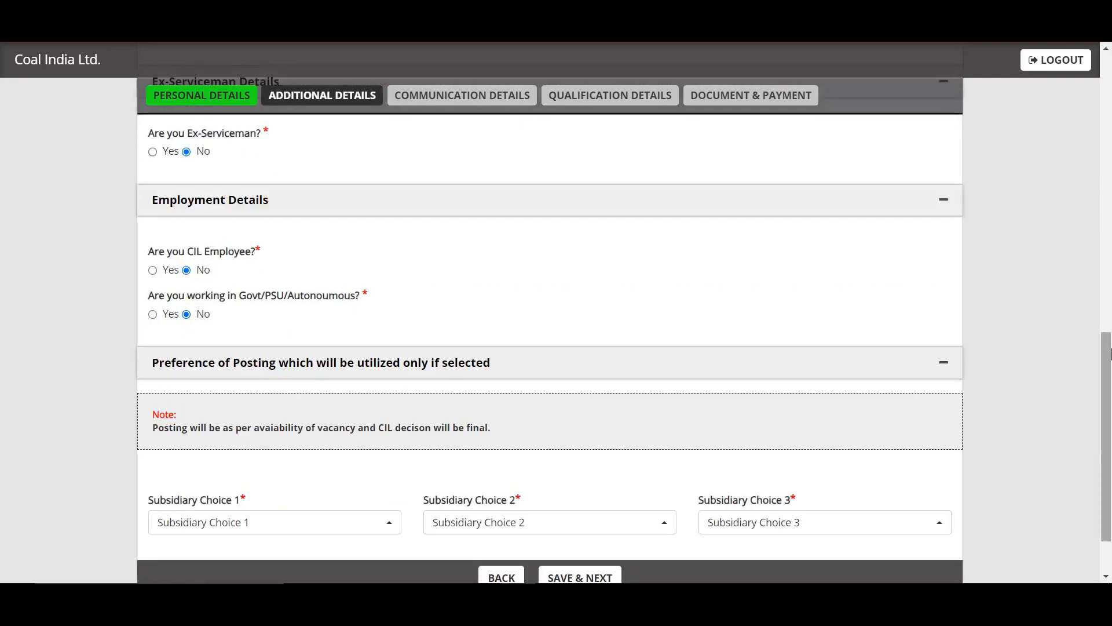
{"action": "left_click_drag", "start_coordinate": [1109, 354], "coordinate": [1110, 400]}
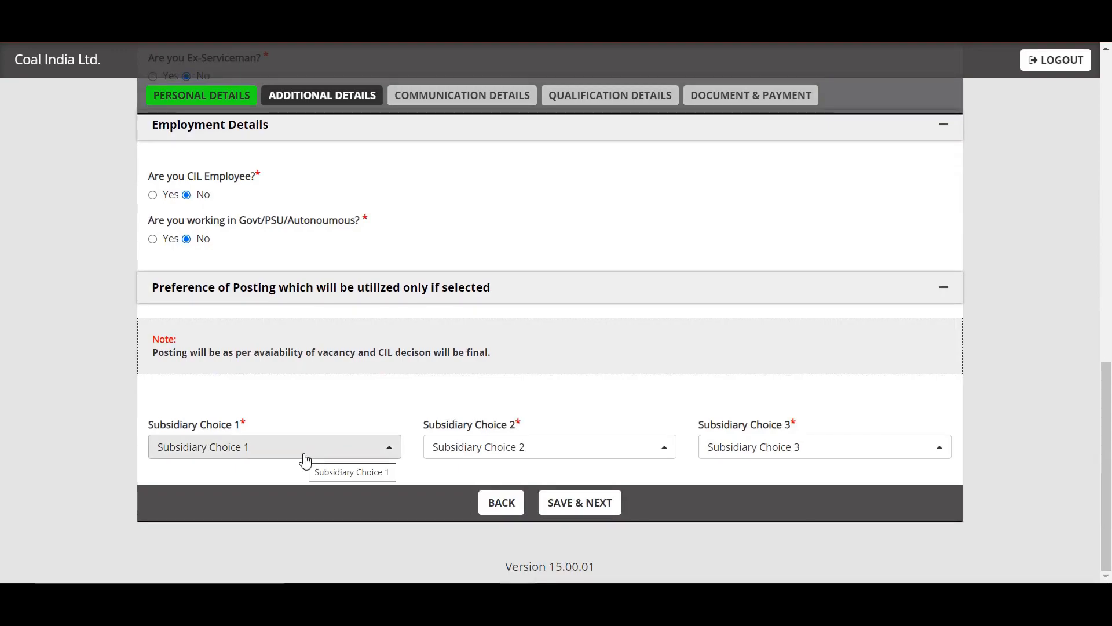
Set subsidiary preferences to BCCL, CCL and MCL, then save the additional details
{"action": "left_click", "coordinate": [305, 461]}
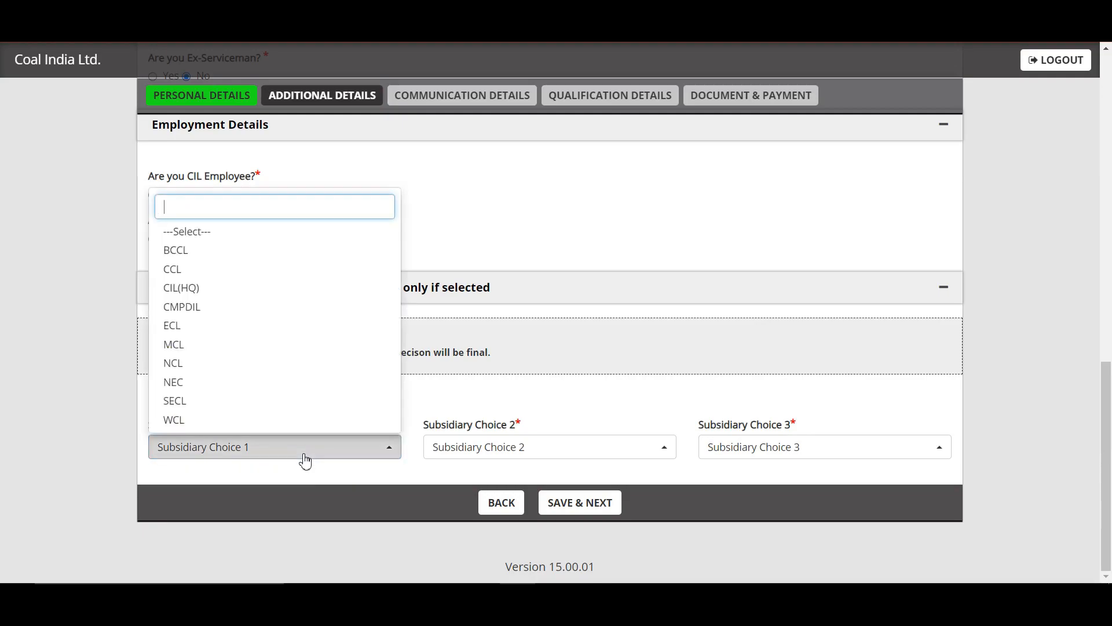
{"action": "left_click", "coordinate": [245, 251]}
{"action": "left_click", "coordinate": [487, 447]}
{"action": "left_click", "coordinate": [475, 270]}
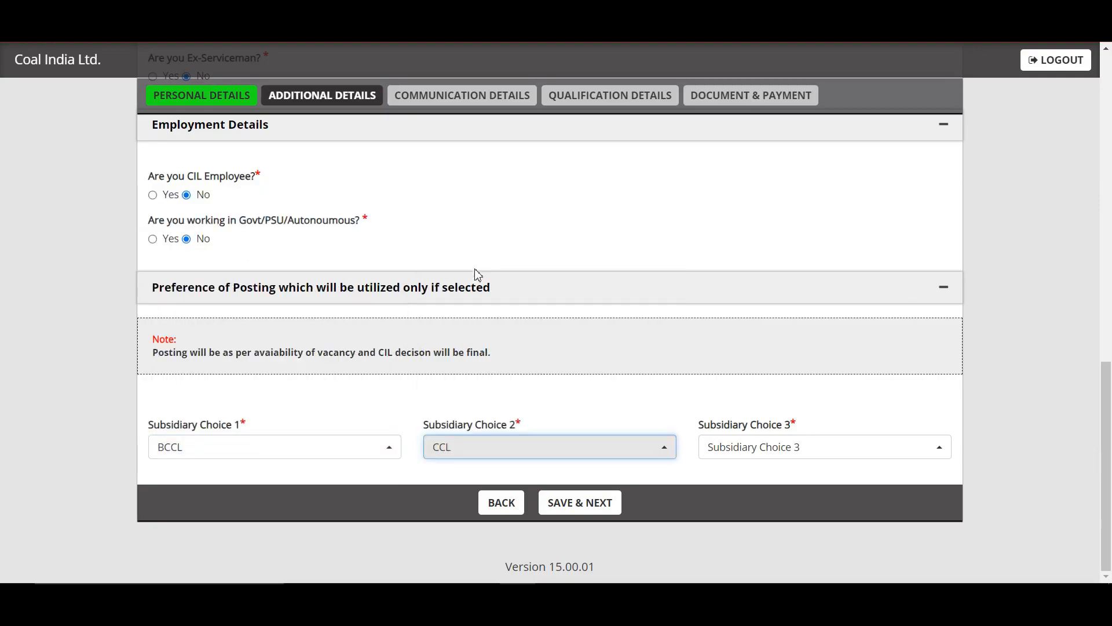
{"action": "left_click", "coordinate": [783, 443]}
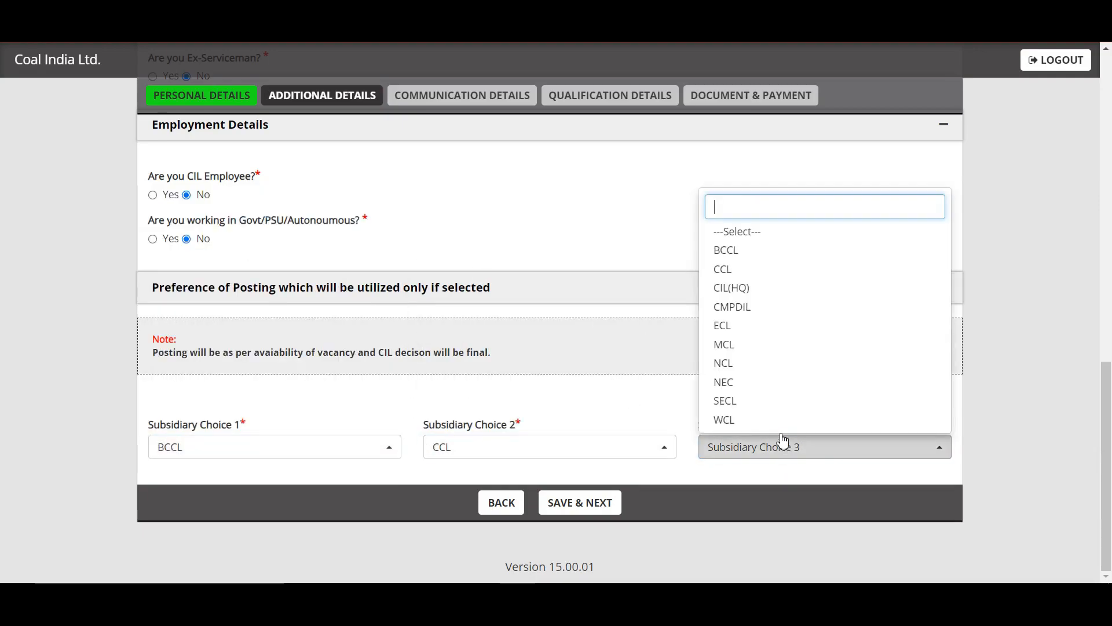
{"action": "left_click", "coordinate": [757, 347]}
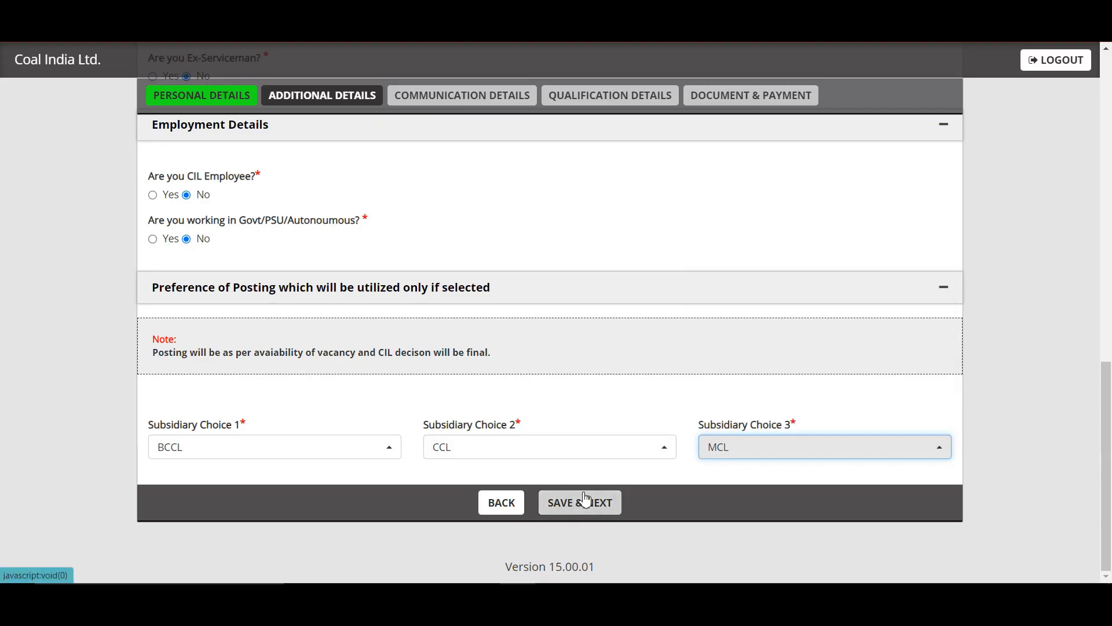
{"action": "left_click", "coordinate": [585, 501]}
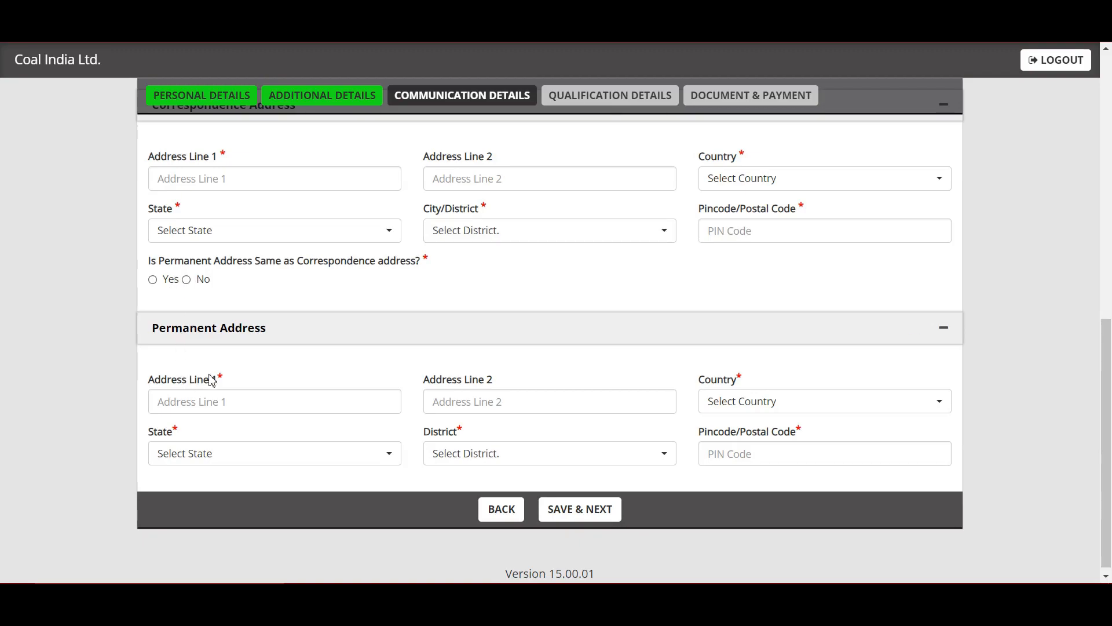
Save the communication details, then switch to the recruitment advertisement PDF
{"action": "left_click", "coordinate": [564, 521]}
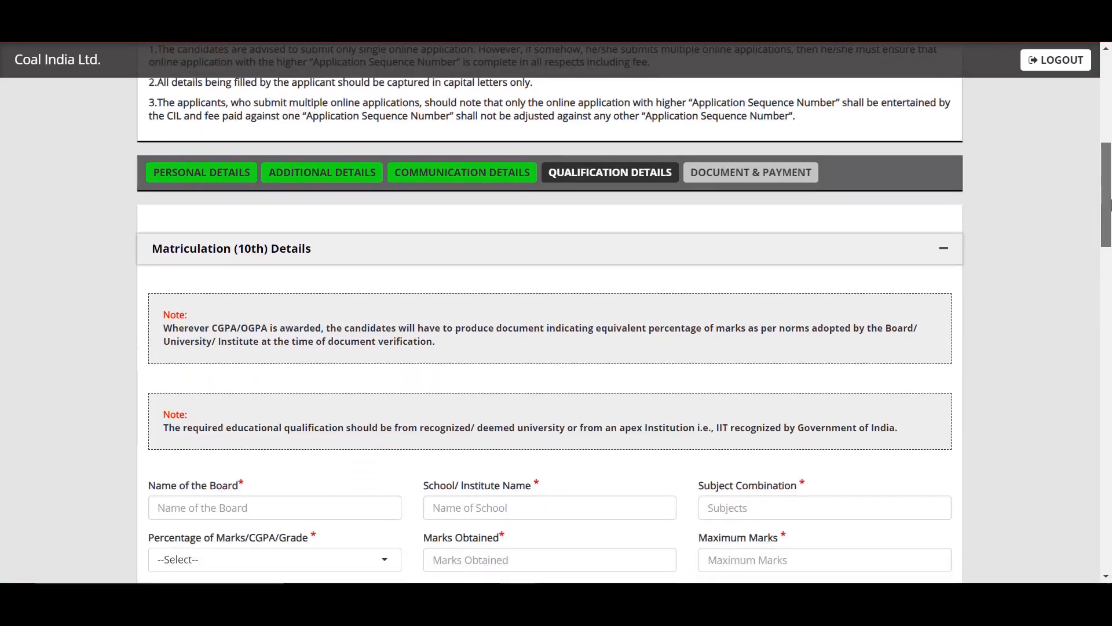
{"action": "left_click_drag", "start_coordinate": [1110, 204], "coordinate": [1109, 259]}
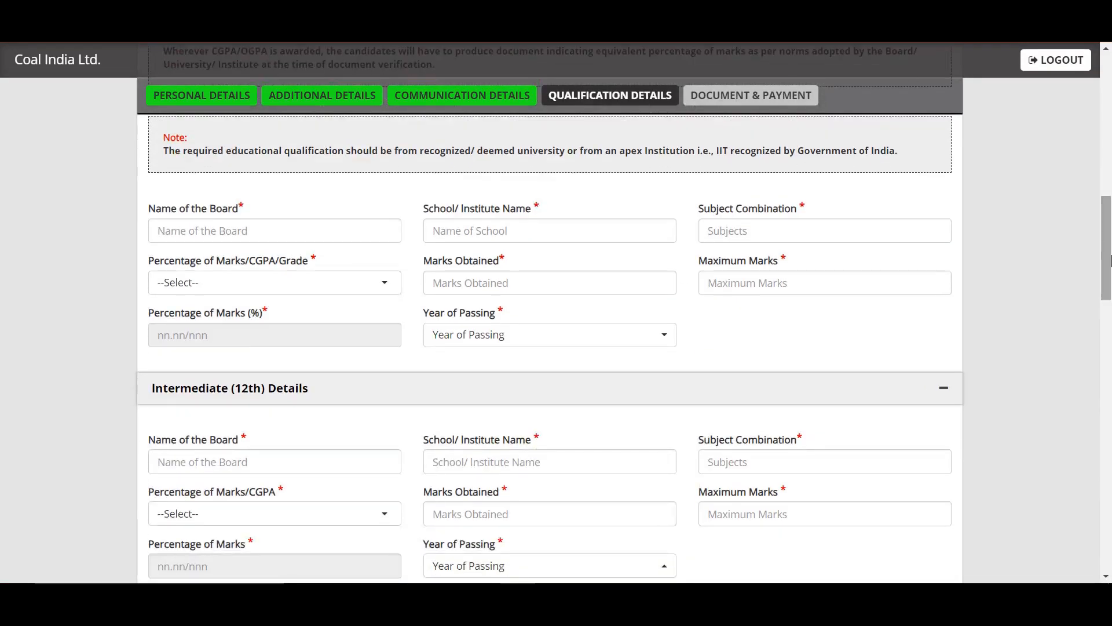
{"action": "key", "text": "ctrl+Tab"}
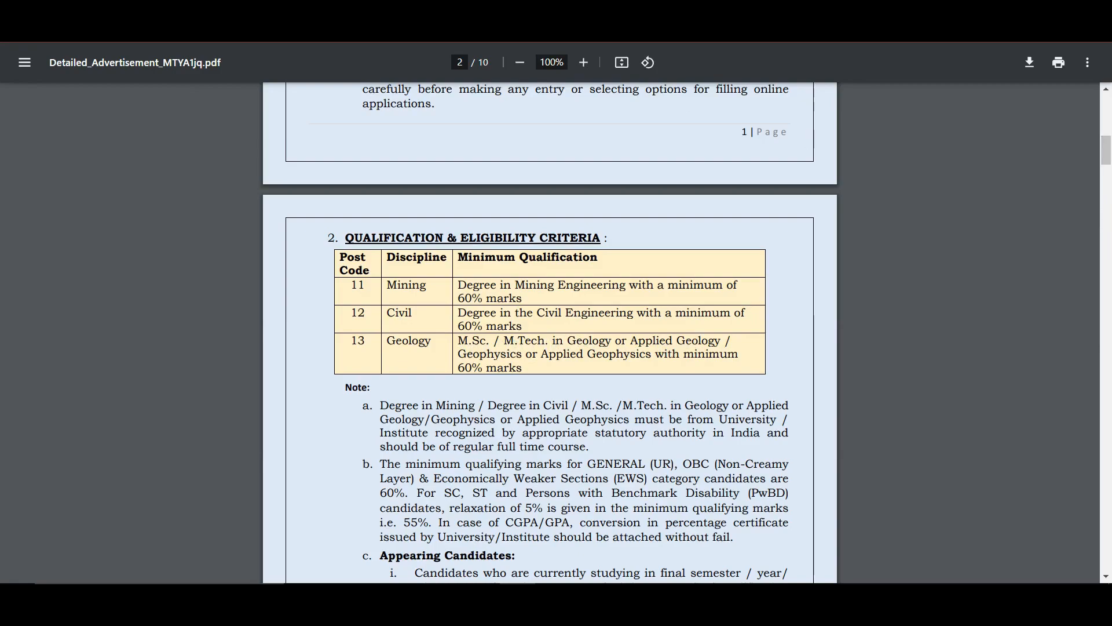
{"action": "key", "text": "ctrl+Tab"}
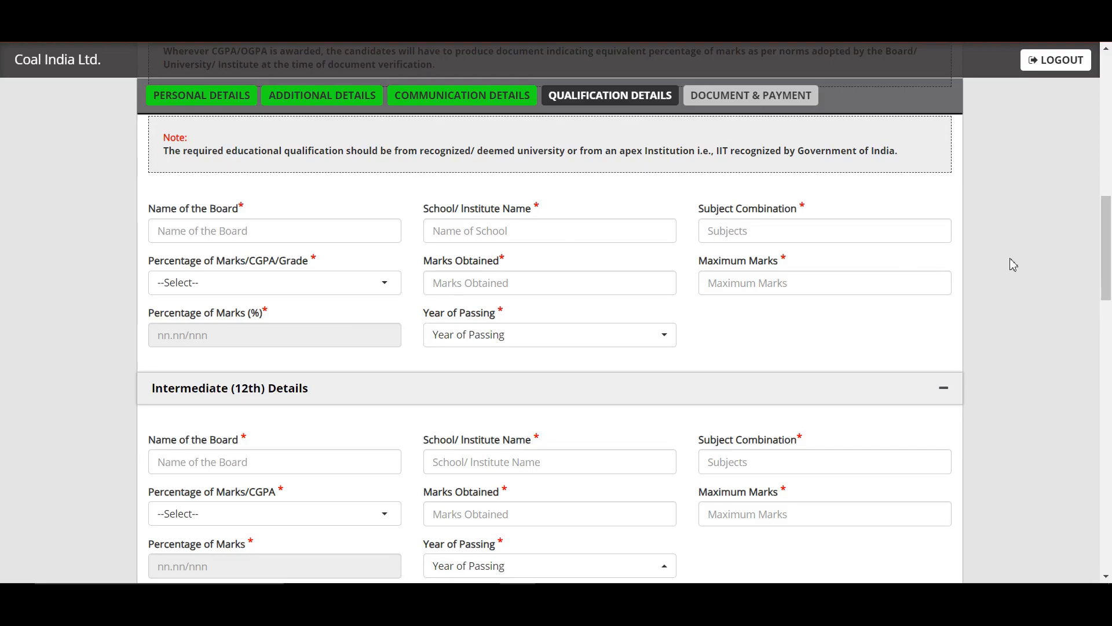
Enter matriculation board CBSE, school SGRR PUBLIC SCHOOL and subjects ALL
{"action": "left_click_drag", "start_coordinate": [1111, 252], "coordinate": [1111, 223]}
{"action": "left_click", "coordinate": [306, 406]}
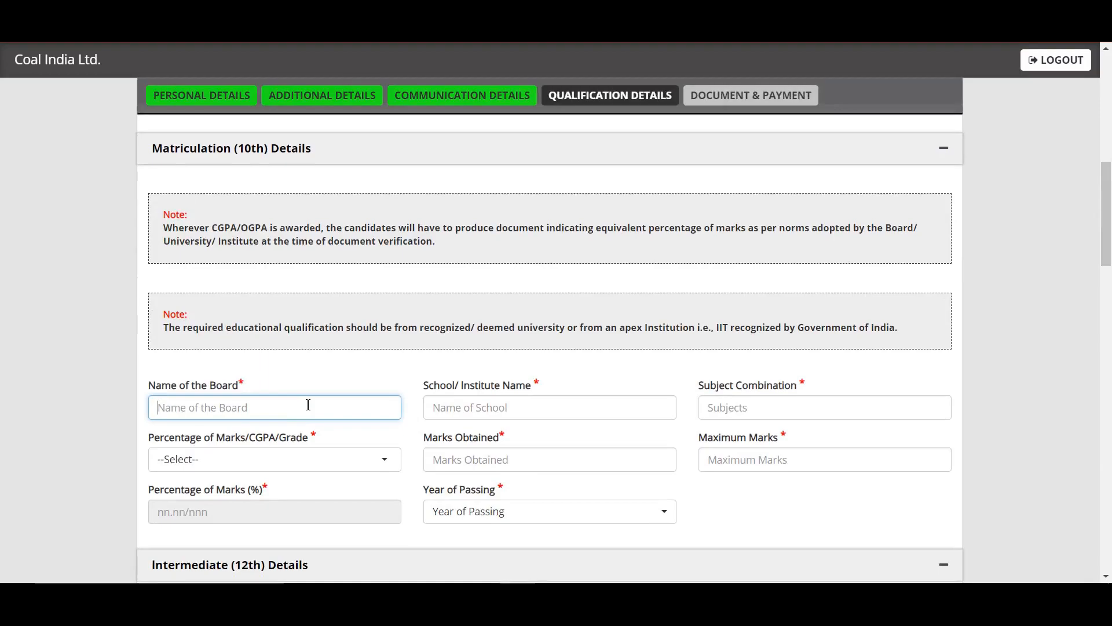
{"action": "type", "text": "CBSE"}
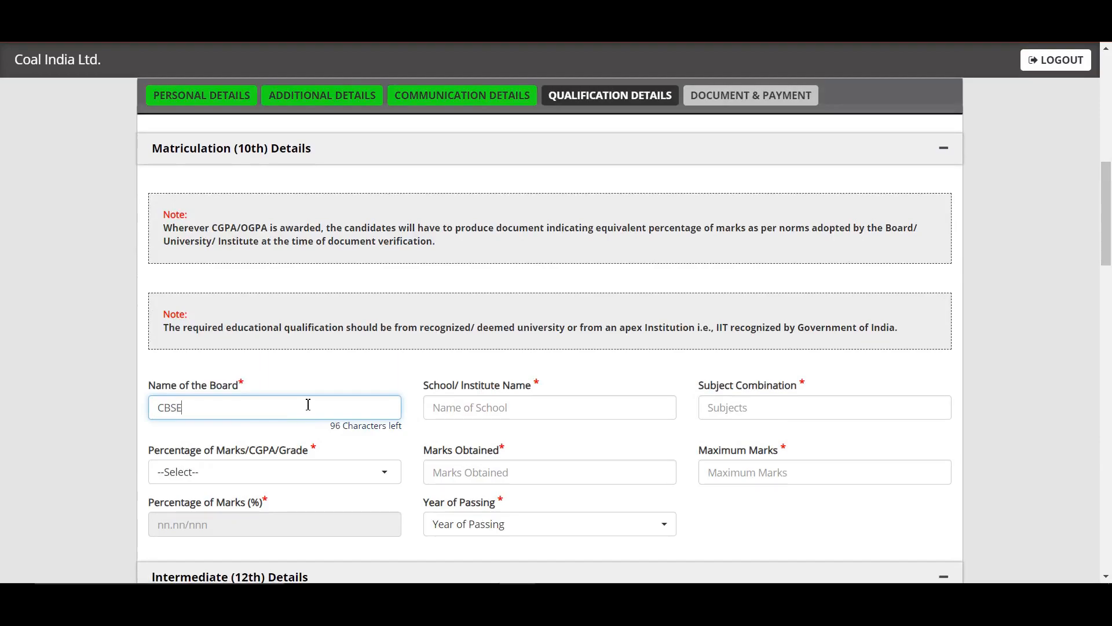
{"action": "key", "text": "Tab"}
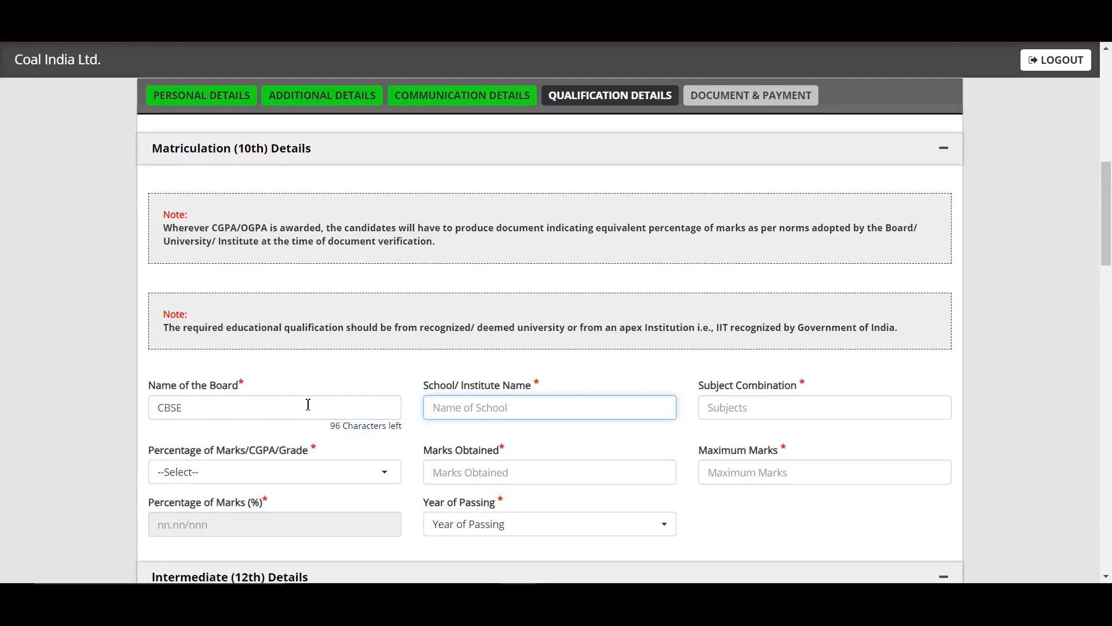
{"action": "type", "text": "SGRR"}
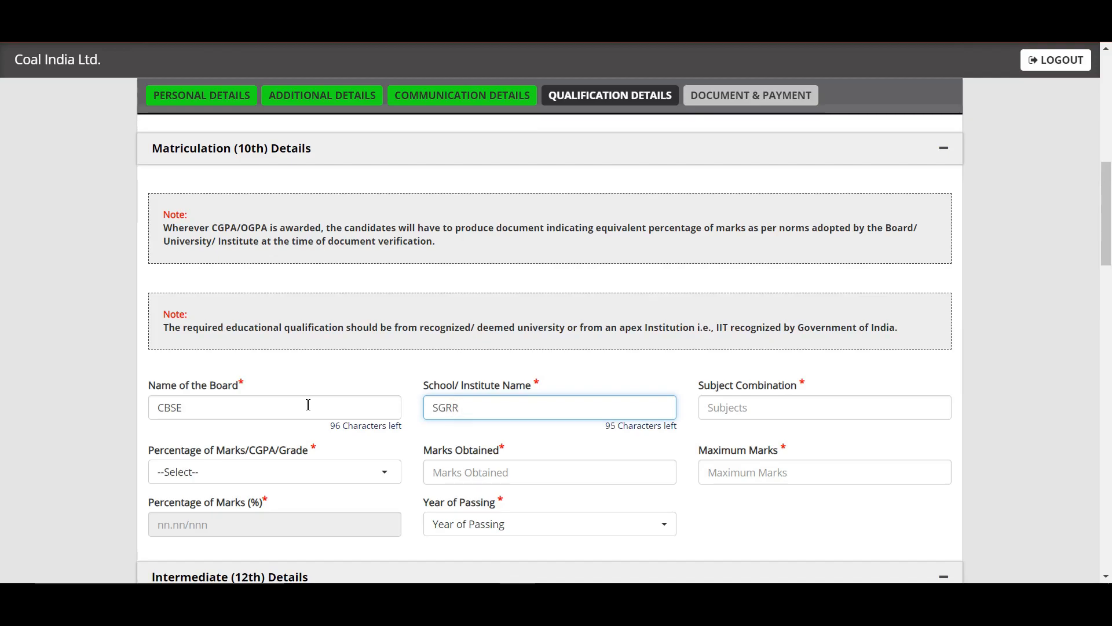
{"action": "type", "text": " PUBLIC SCHOOL"}
{"action": "key", "text": "Tab"}
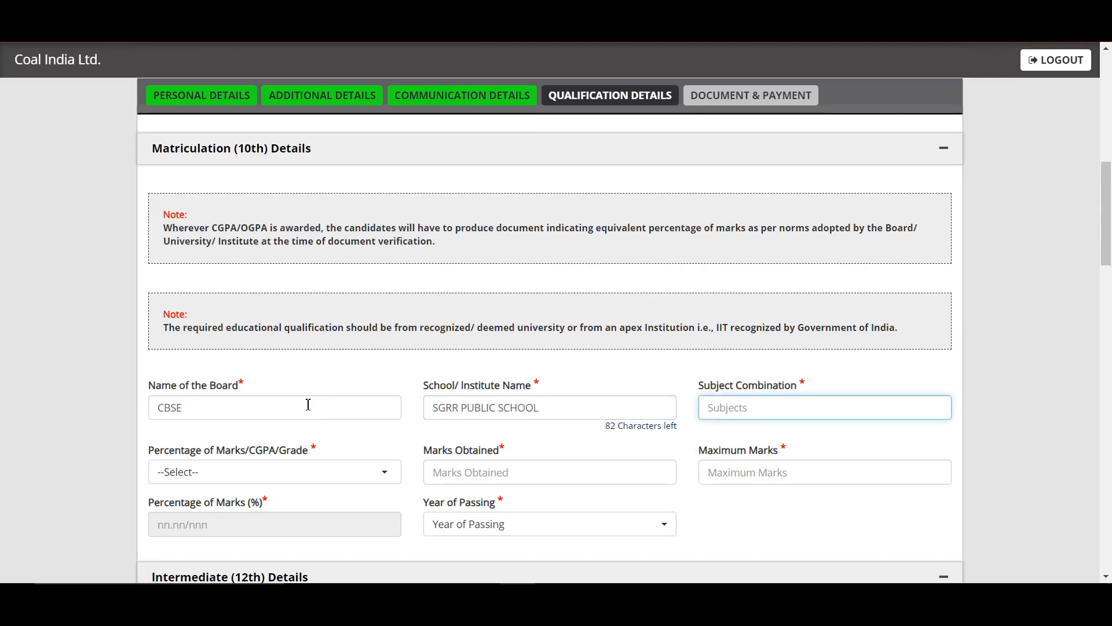
{"action": "type", "text": "ALL"}
Record matriculation marks as Percentage: 389 out of 500 (77.80%)
{"action": "left_click", "coordinate": [342, 485]}
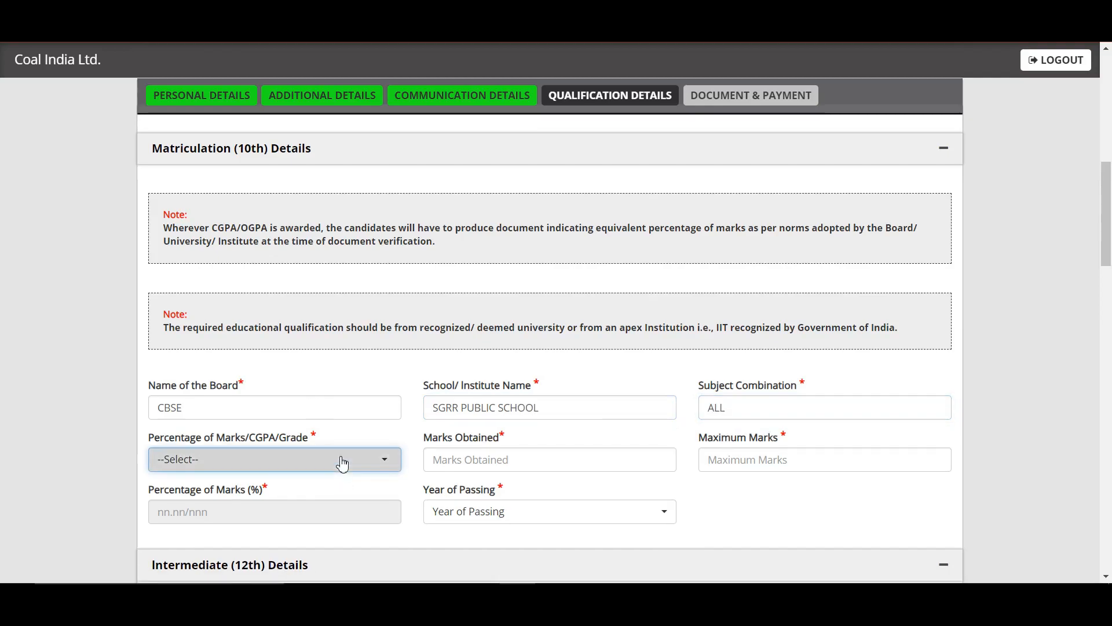
{"action": "left_click", "coordinate": [343, 462]}
{"action": "left_click", "coordinate": [301, 537]}
{"action": "left_click", "coordinate": [480, 461]}
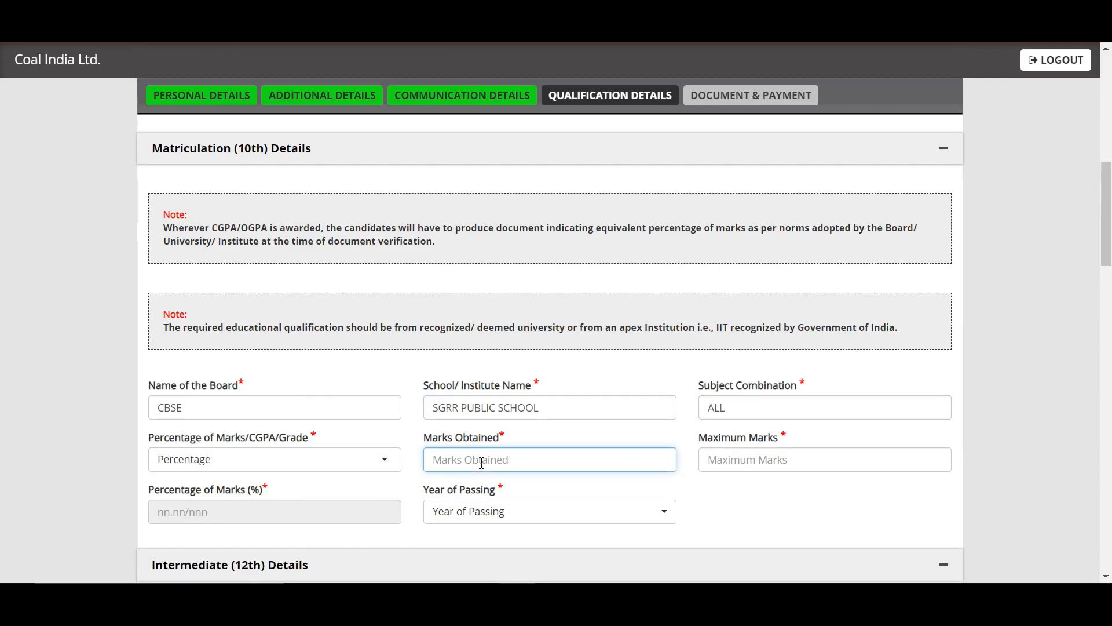
{"action": "type", "text": "389"}
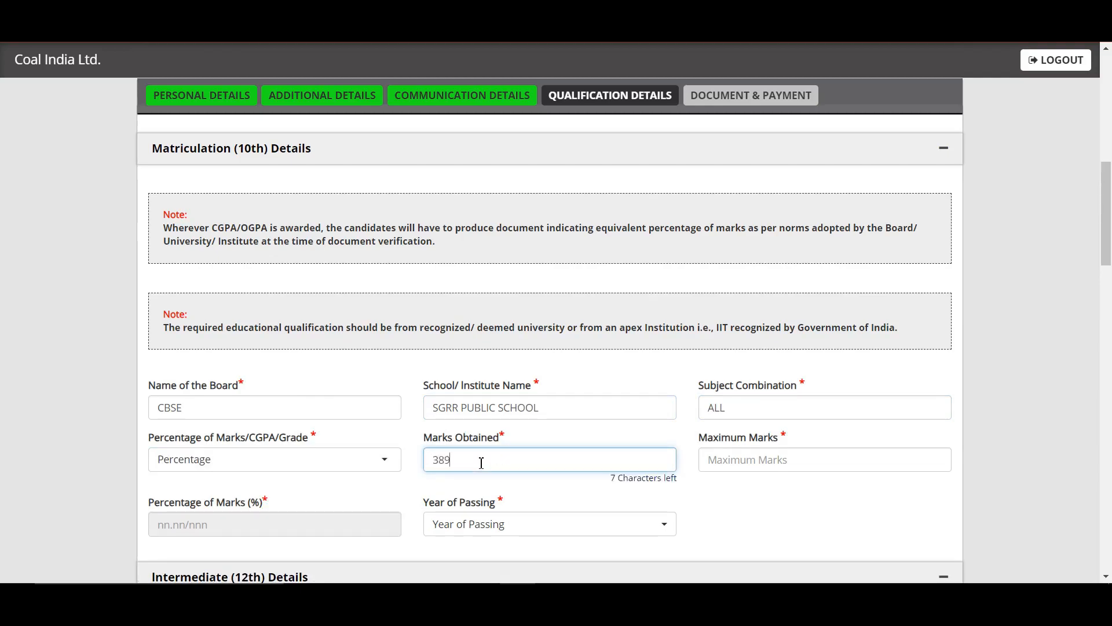
{"action": "left_click", "coordinate": [784, 461]}
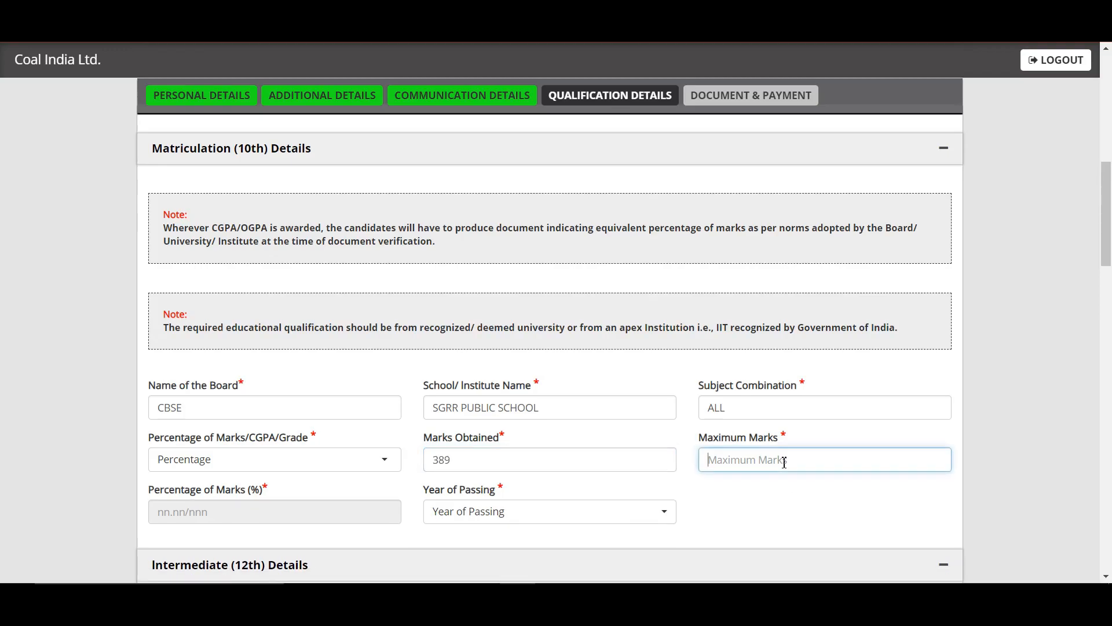
{"action": "type", "text": "500"}
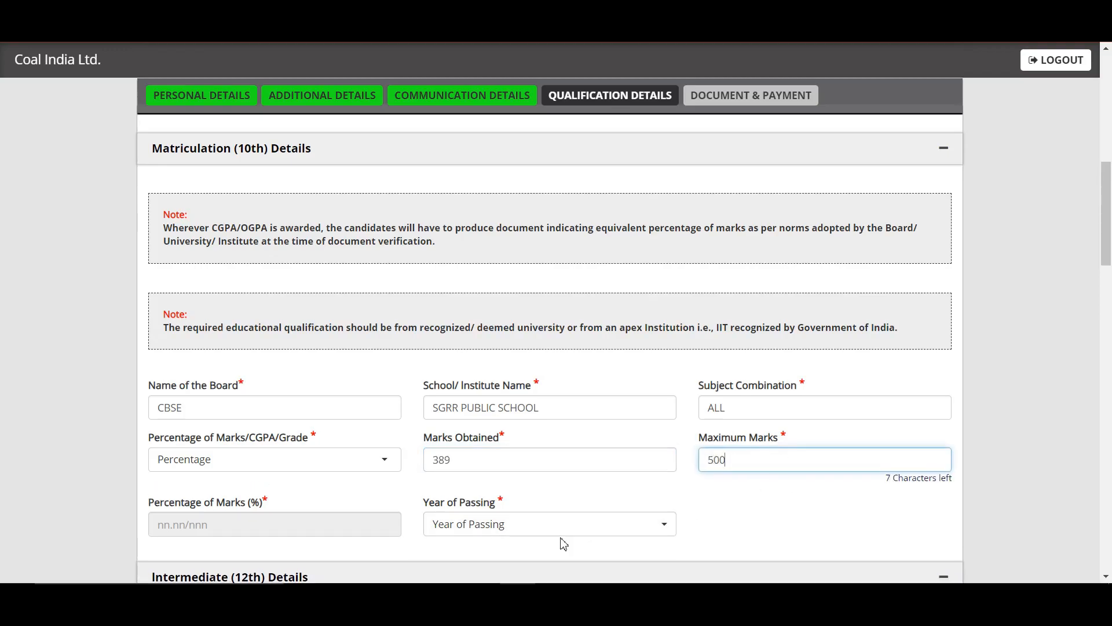
{"action": "left_click", "coordinate": [438, 502]}
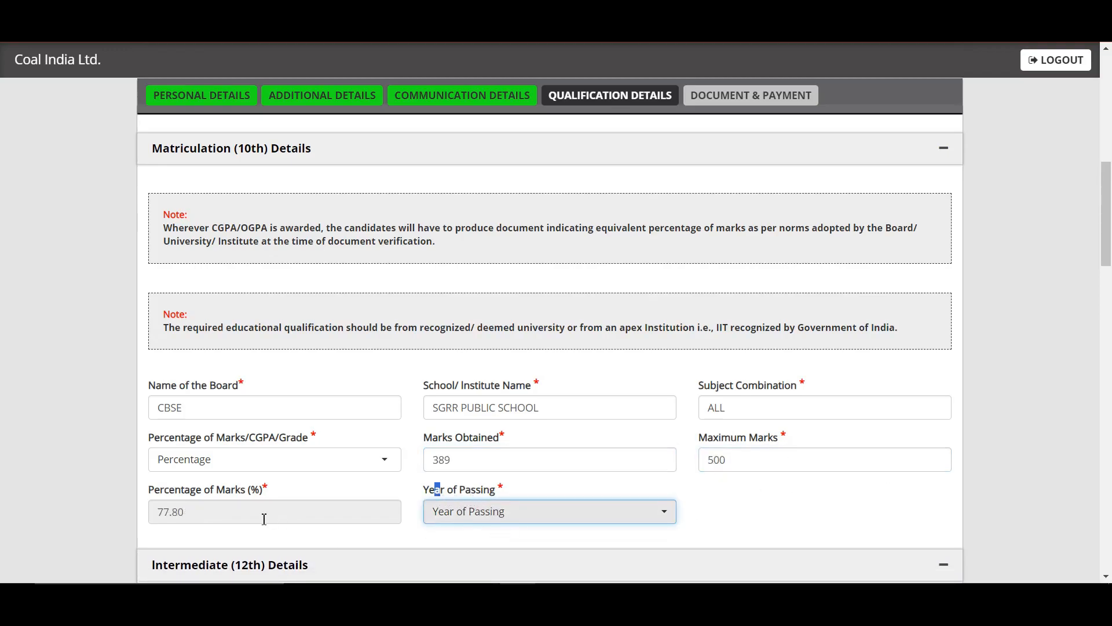
Set the matriculation passing year to 2016 and move to the intermediate board field
{"action": "left_click_drag", "start_coordinate": [1109, 263], "coordinate": [1109, 293]}
{"action": "left_click", "coordinate": [561, 363]}
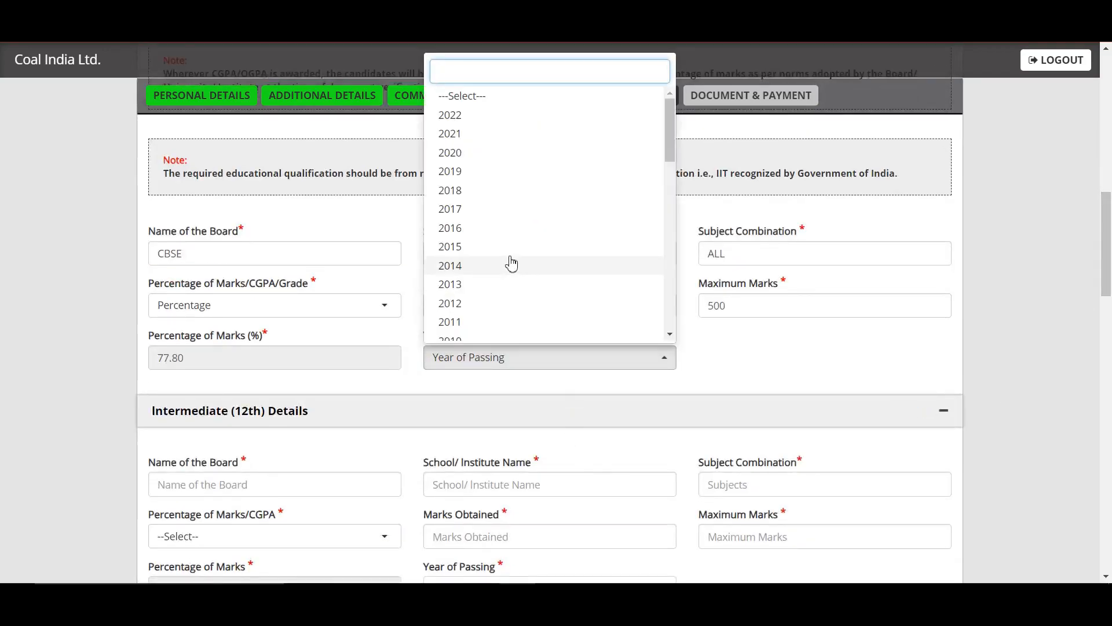
{"action": "left_click", "coordinate": [488, 230]}
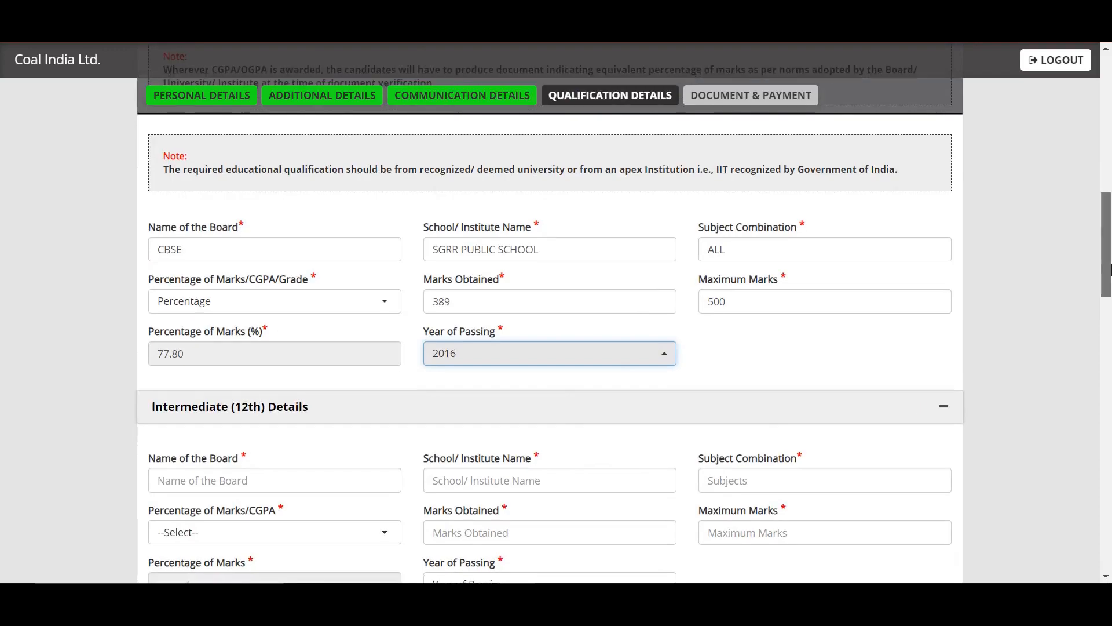
{"action": "scroll", "coordinate": [1089, 324], "scroll_direction": "down", "scroll_amount": 3}
{"action": "left_click", "coordinate": [324, 314]}
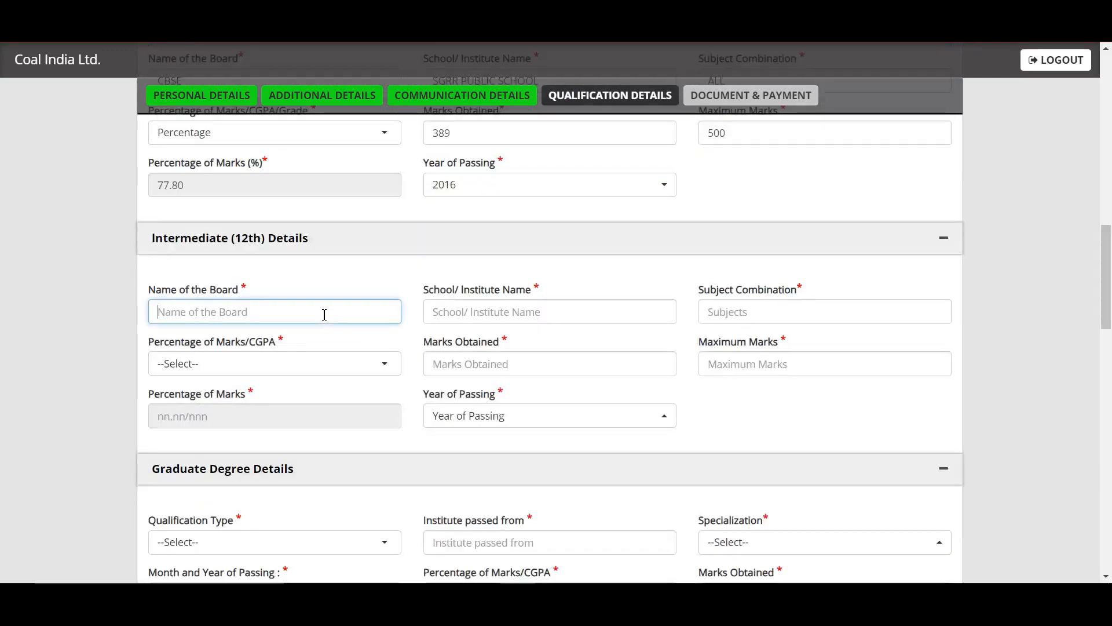
Enter intermediate board CBSE, school SGRR PUBLIC SCHOOL and subjects SCIENCE
{"action": "type", "text": "CBSE"}
{"action": "key", "text": "Tab"}
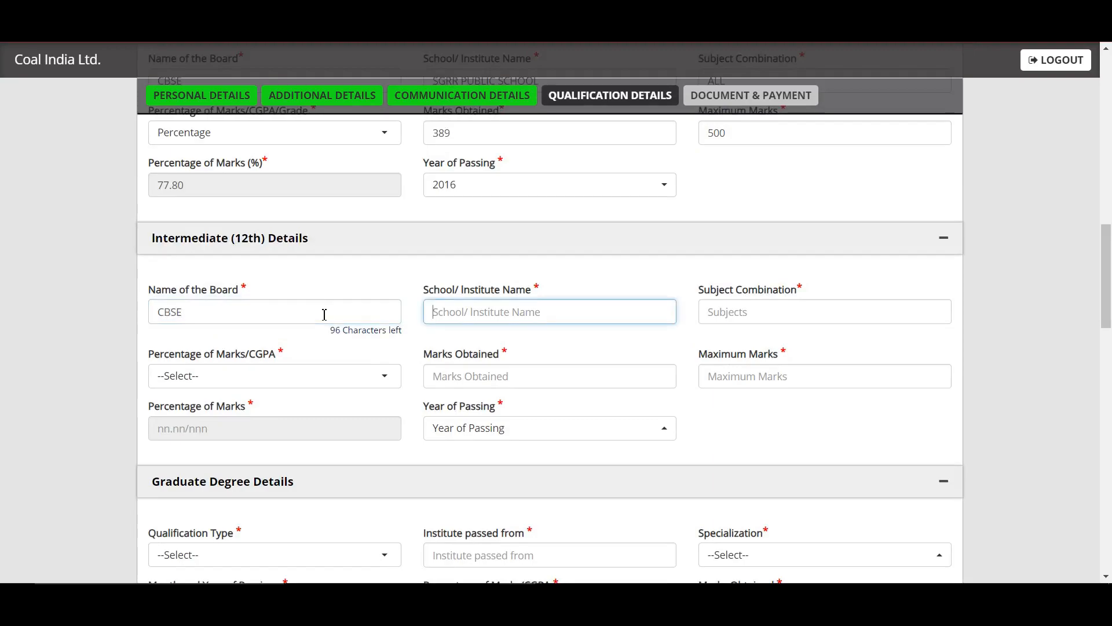
{"action": "type", "text": "SC"}
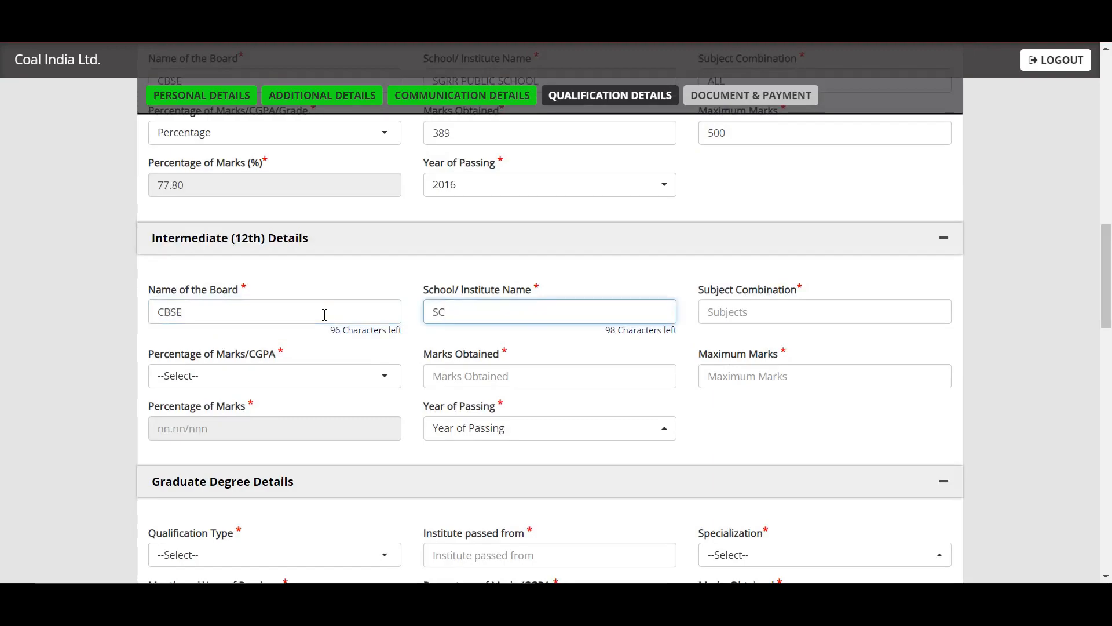
{"action": "type", "text": "GRR PUBLIC SCHOOL"}
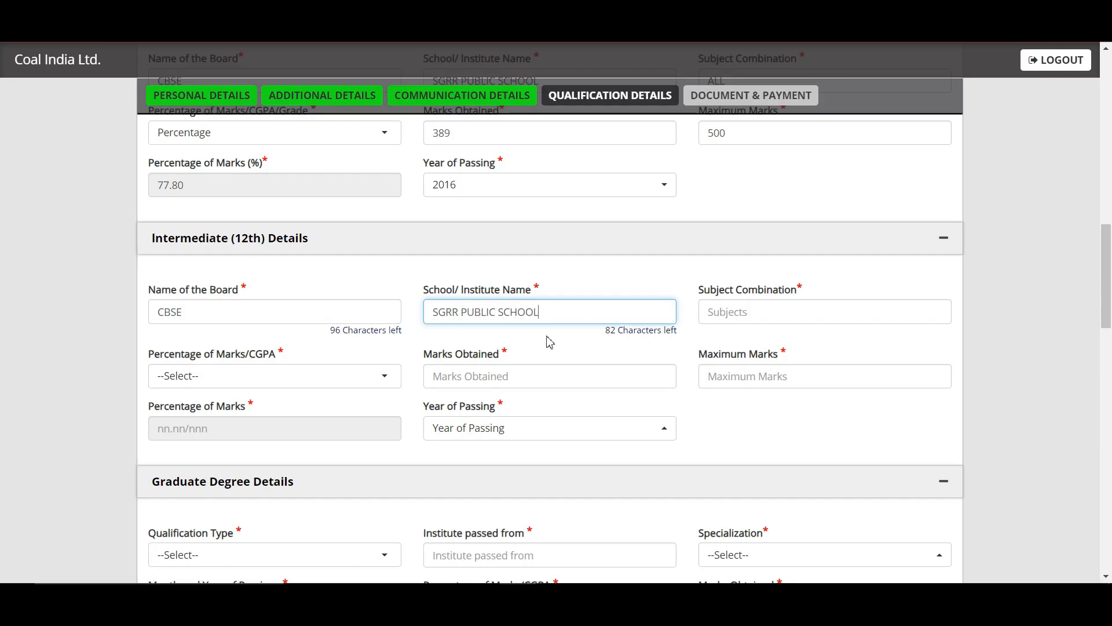
{"action": "left_click", "coordinate": [740, 323]}
{"action": "type", "text": "S"}
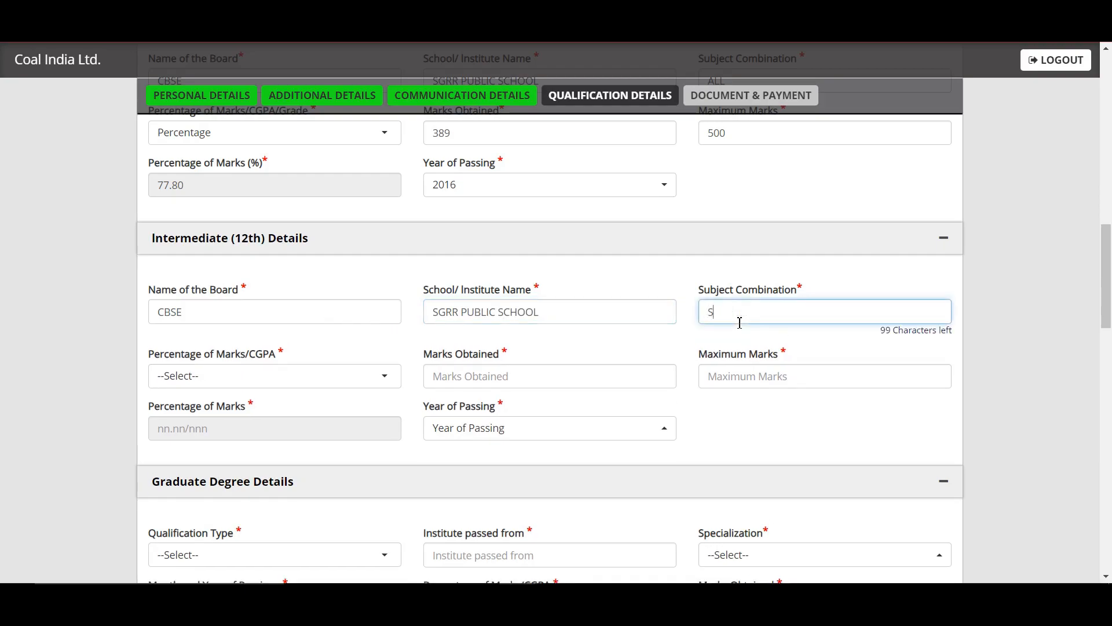
{"action": "type", "text": "CIENCE"}
Record 12th marks as Percentage, 374 of 500 (74.80%), passed in 2018
{"action": "left_click", "coordinate": [342, 382]}
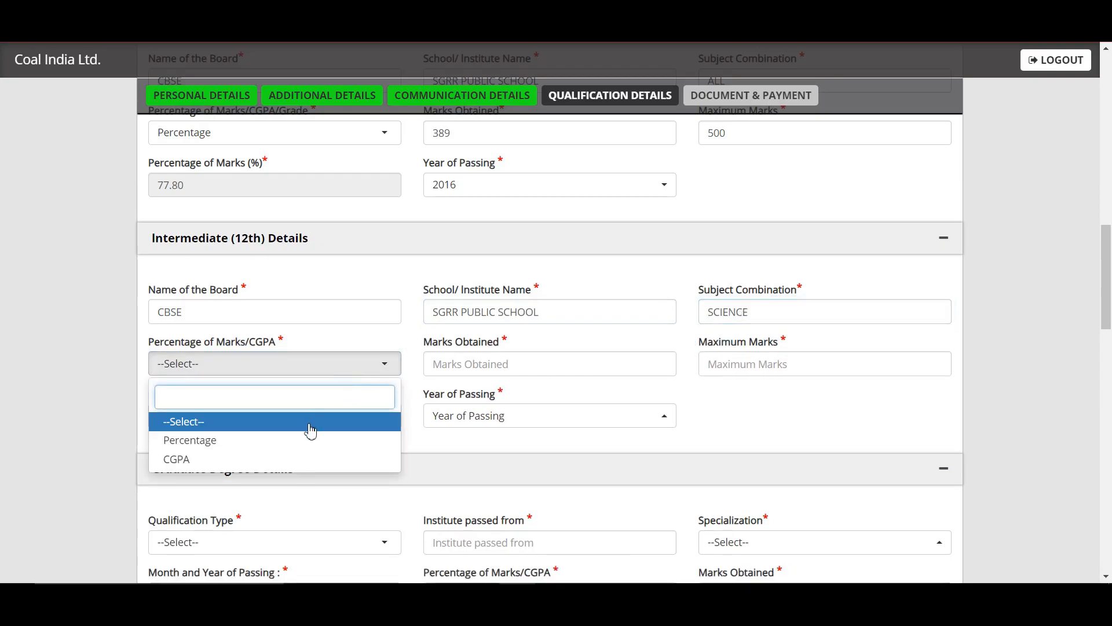
{"action": "left_click", "coordinate": [303, 442]}
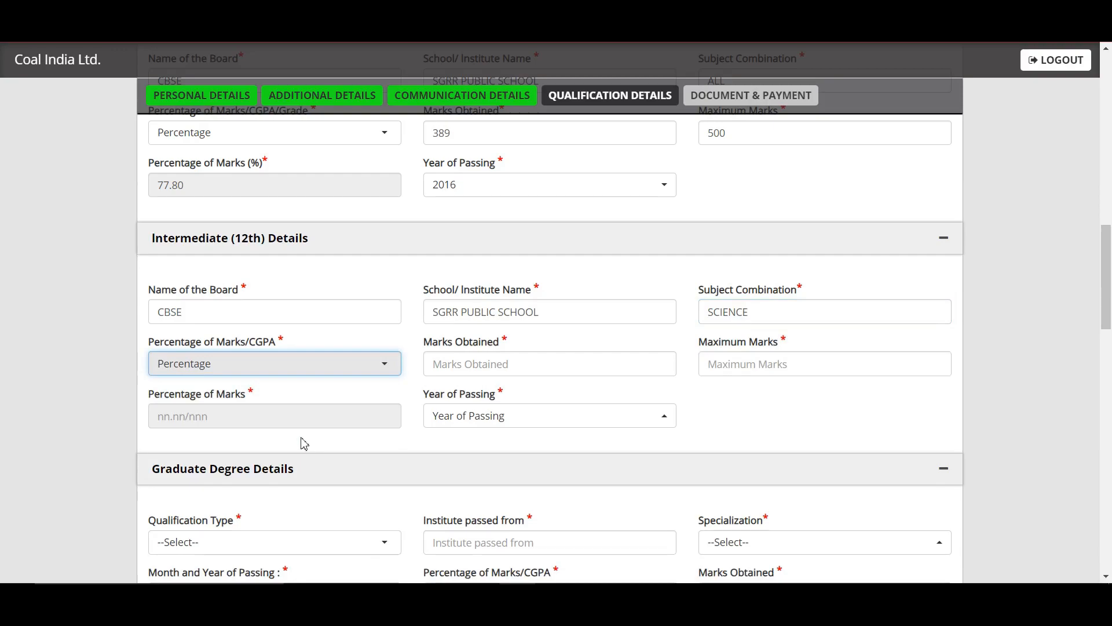
{"action": "left_click", "coordinate": [499, 364]}
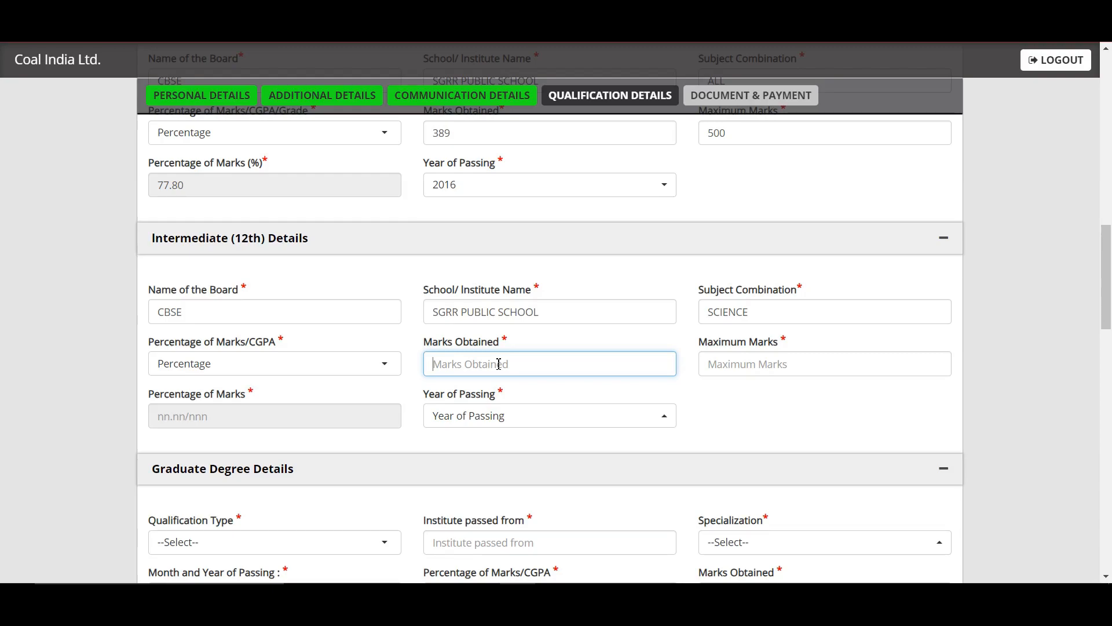
{"action": "type", "text": "374"}
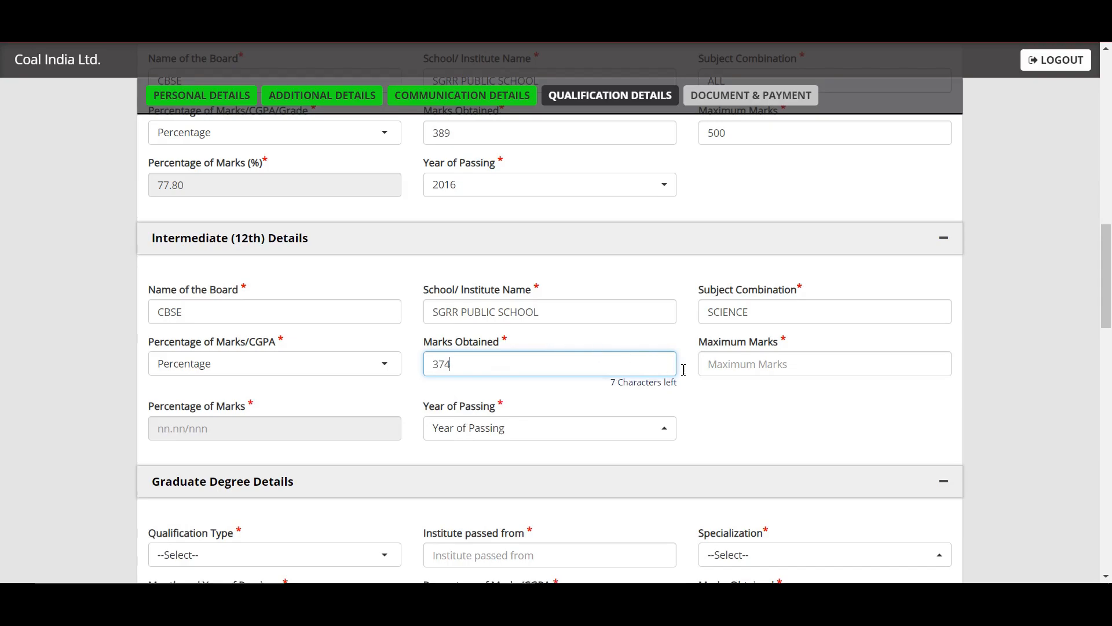
{"action": "left_click", "coordinate": [749, 375]}
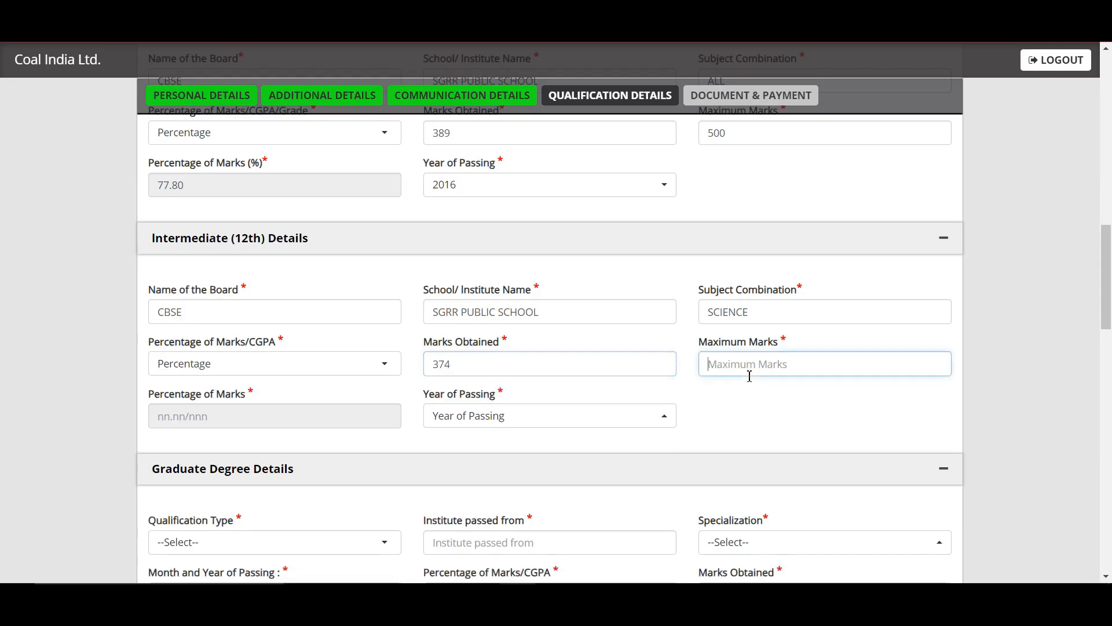
{"action": "type", "text": "500"}
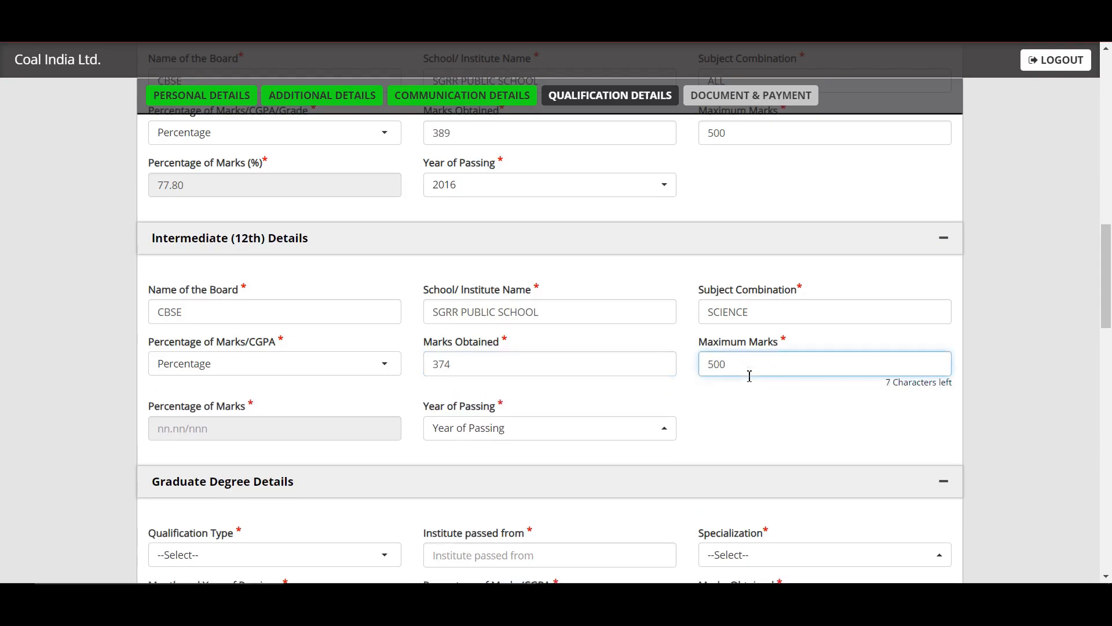
{"action": "left_click", "coordinate": [156, 450]}
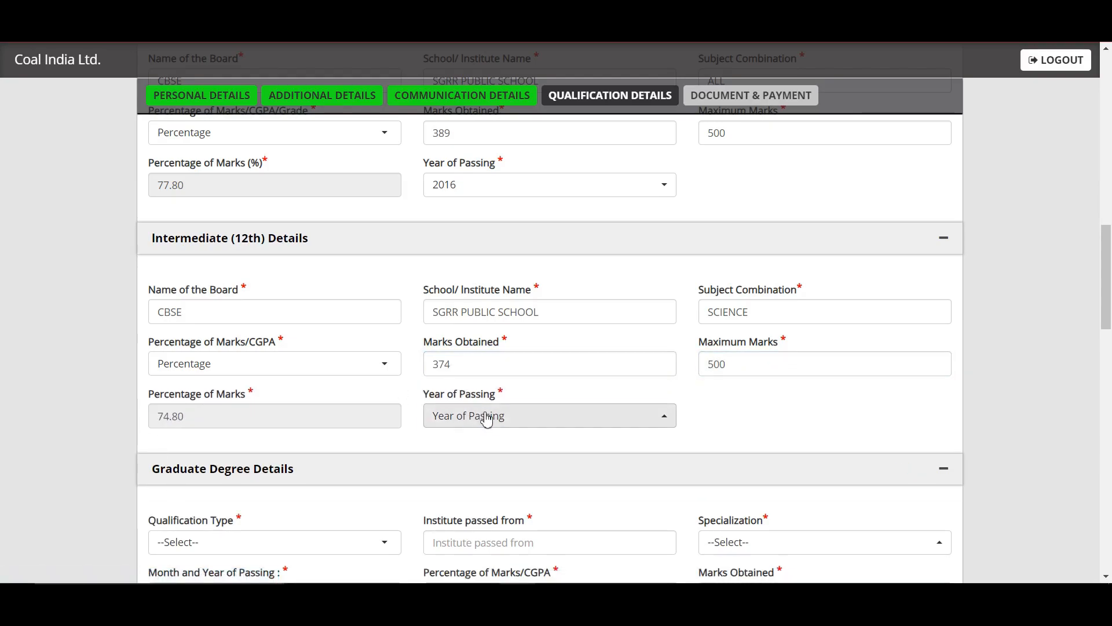
{"action": "left_click", "coordinate": [477, 190]}
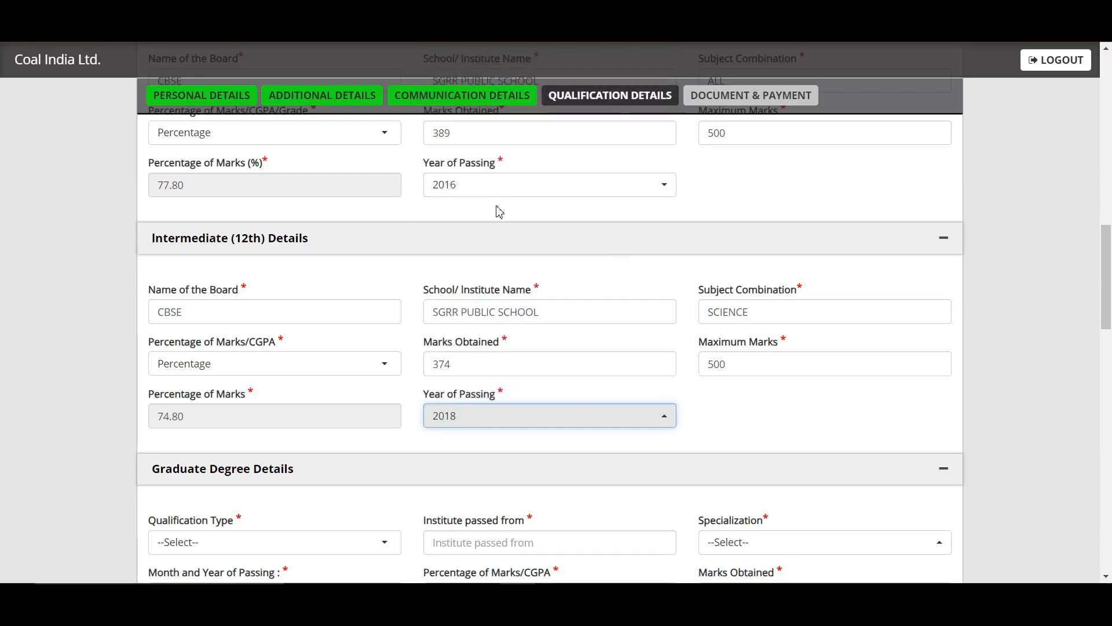
{"action": "left_click_drag", "start_coordinate": [1106, 285], "coordinate": [1106, 327]}
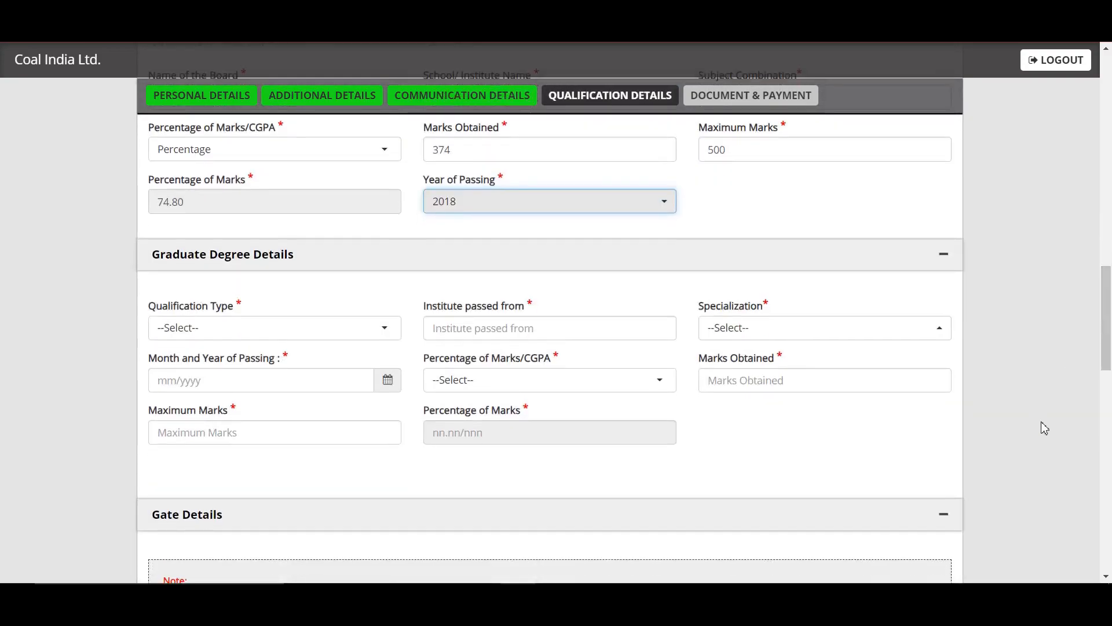
Set graduate qualification to B.Tech from NIT in Mining Engineering
{"action": "left_click", "coordinate": [315, 328]}
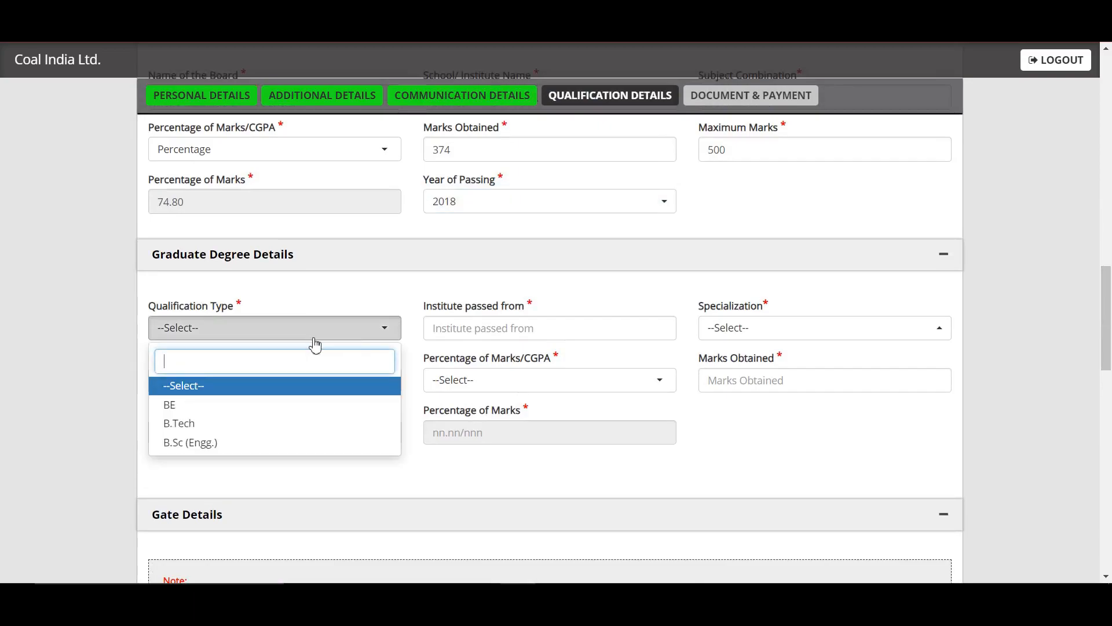
{"action": "left_click", "coordinate": [243, 423]}
{"action": "left_click", "coordinate": [499, 329]}
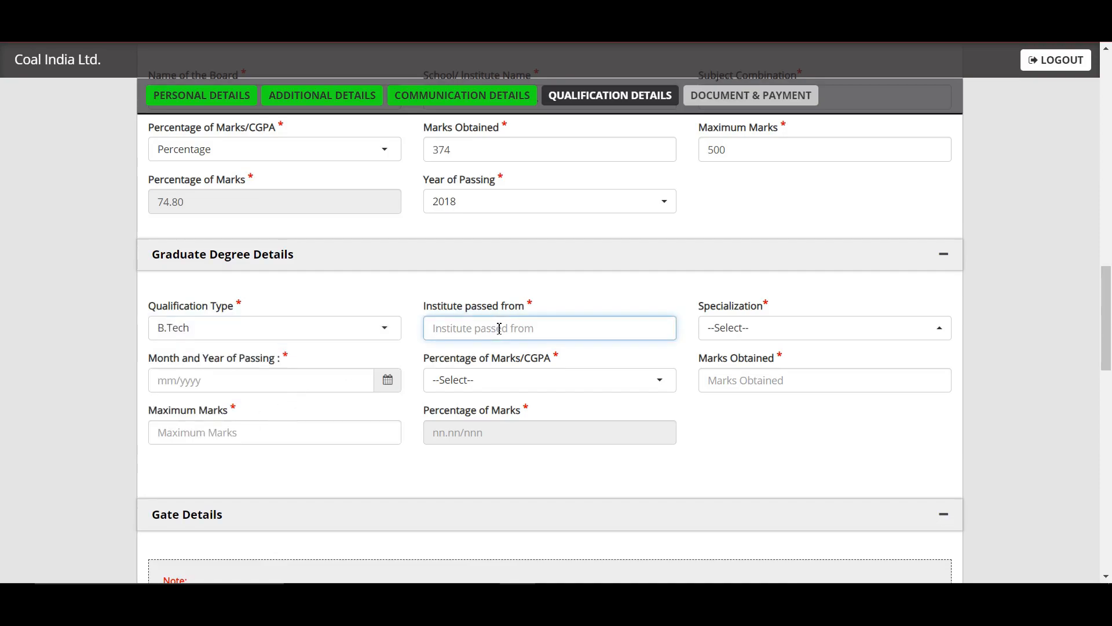
{"action": "type", "text": "NIT"}
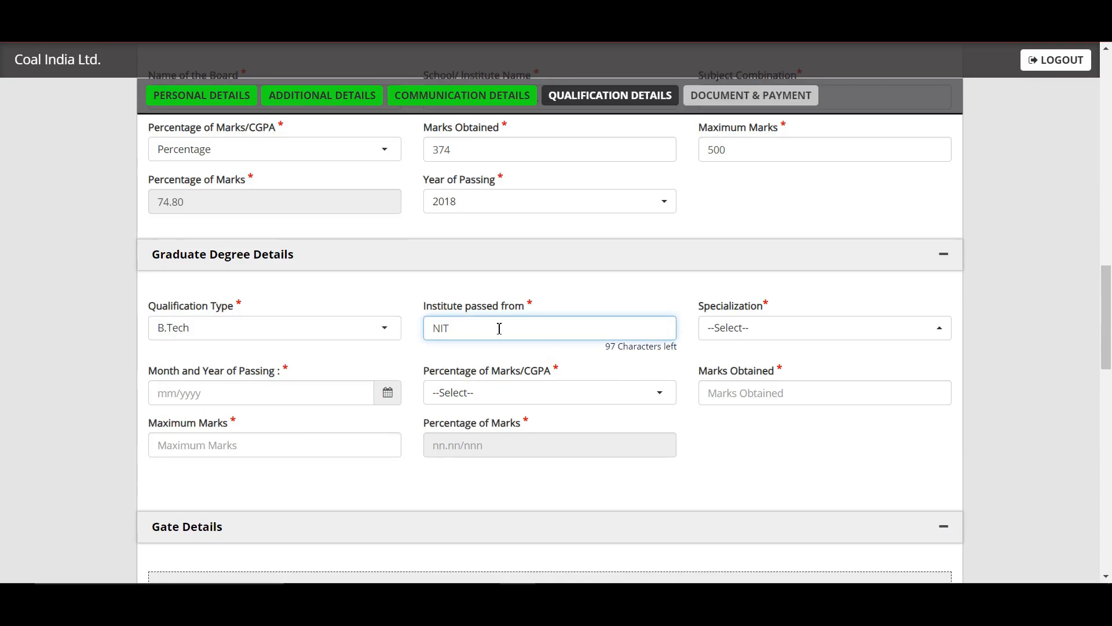
{"action": "left_click", "coordinate": [793, 333]}
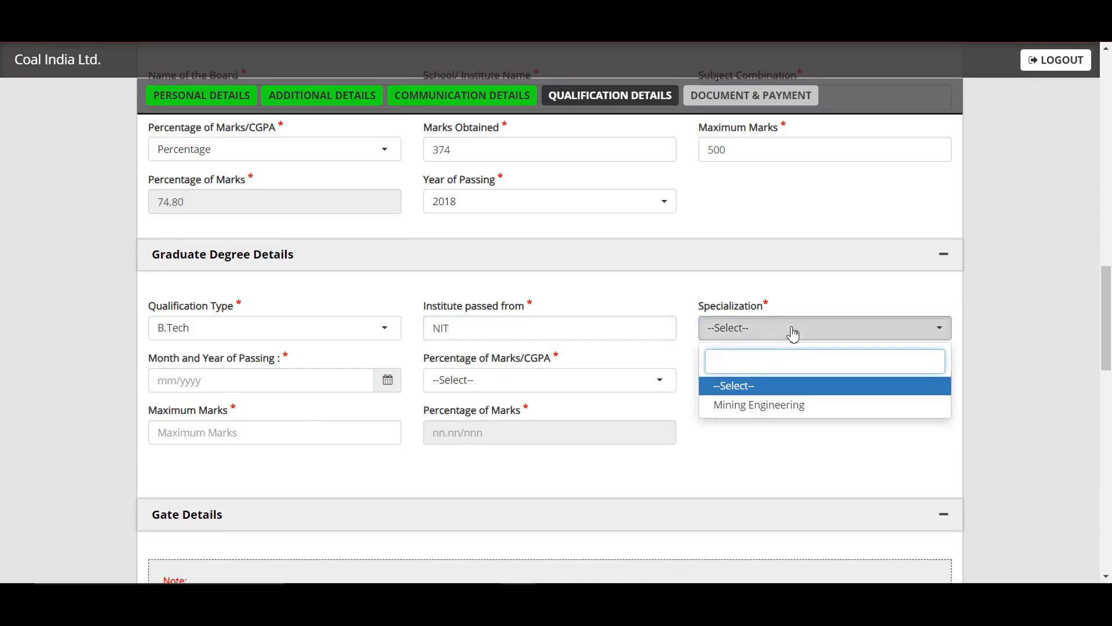
{"action": "left_click", "coordinate": [776, 406]}
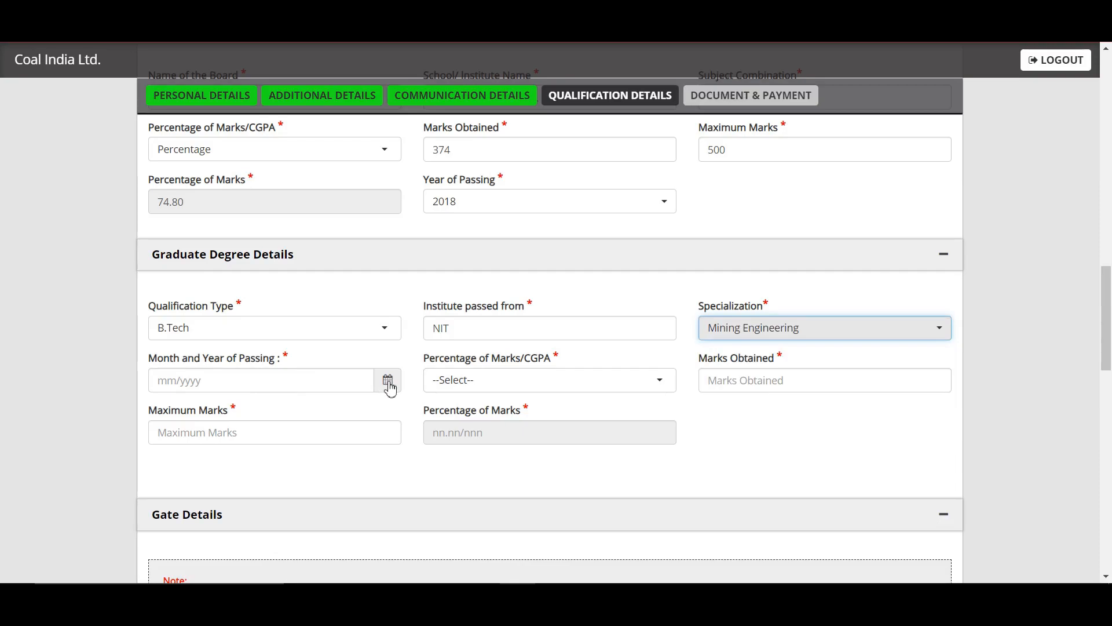
Set the graduate passing date to July 2022 and marks format to Percentage
{"action": "left_click", "coordinate": [389, 385]}
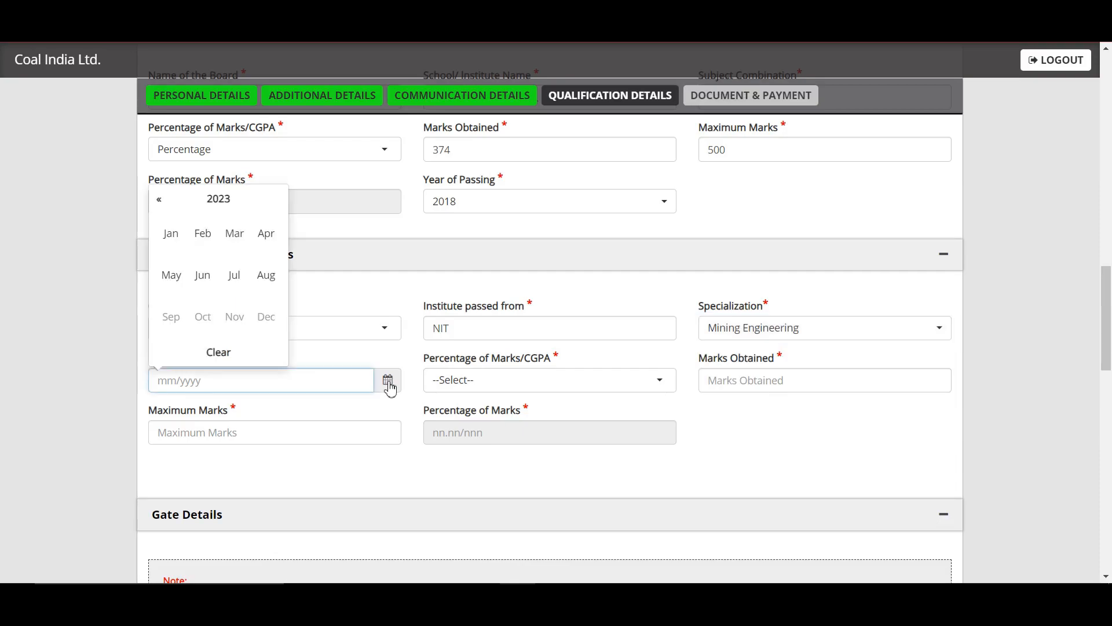
{"action": "left_click", "coordinate": [160, 200]}
{"action": "left_click", "coordinate": [235, 275]}
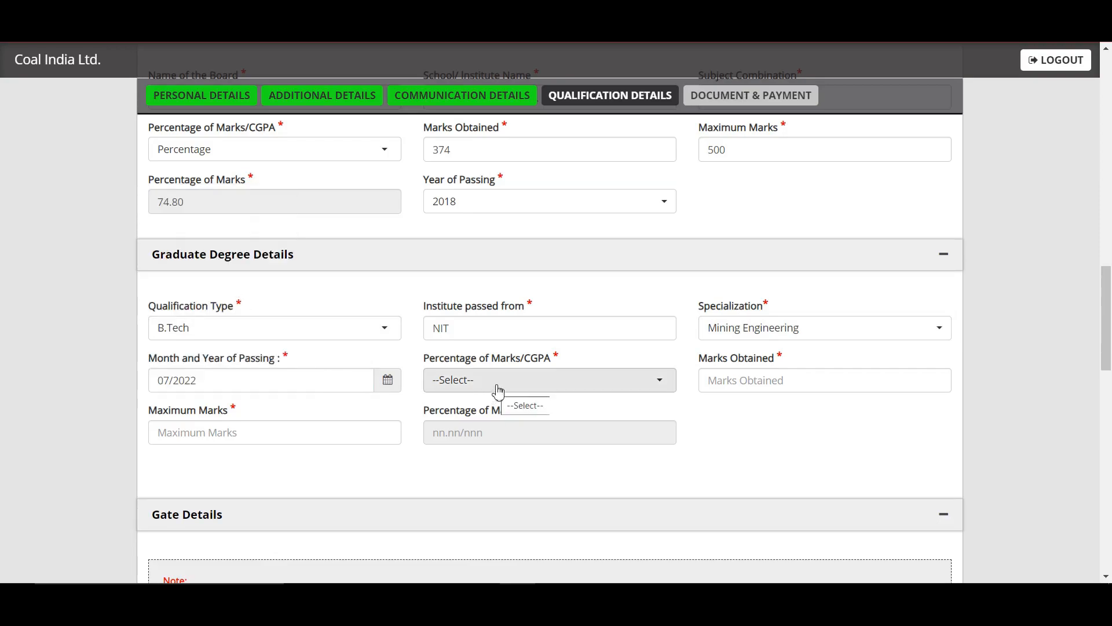
{"action": "left_click", "coordinate": [499, 392]}
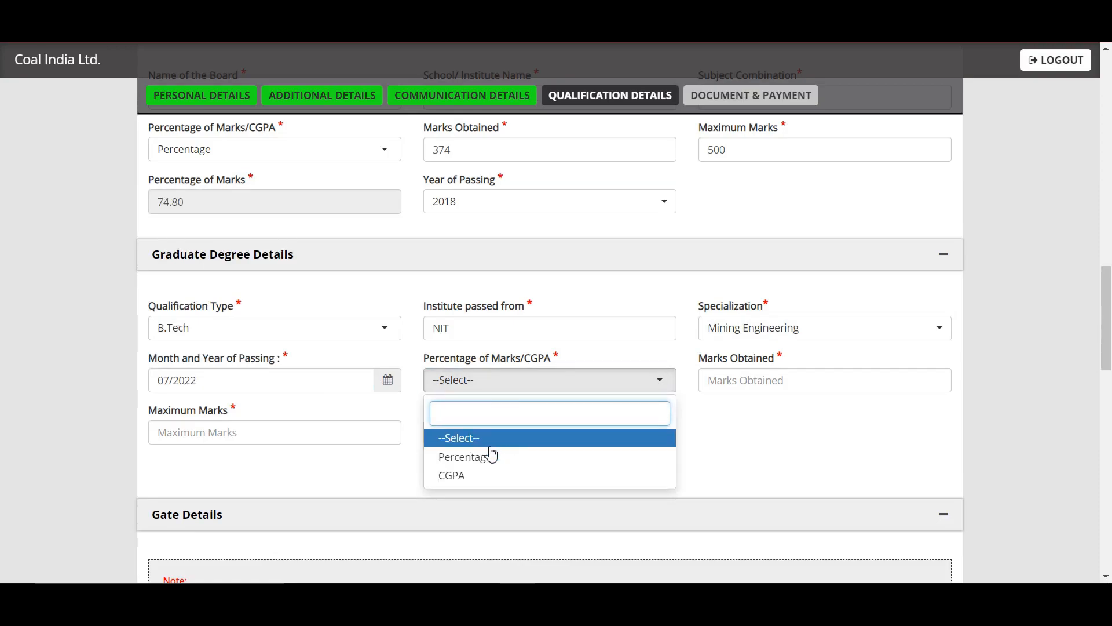
{"action": "left_click", "coordinate": [533, 457]}
{"action": "left_click", "coordinate": [739, 385]}
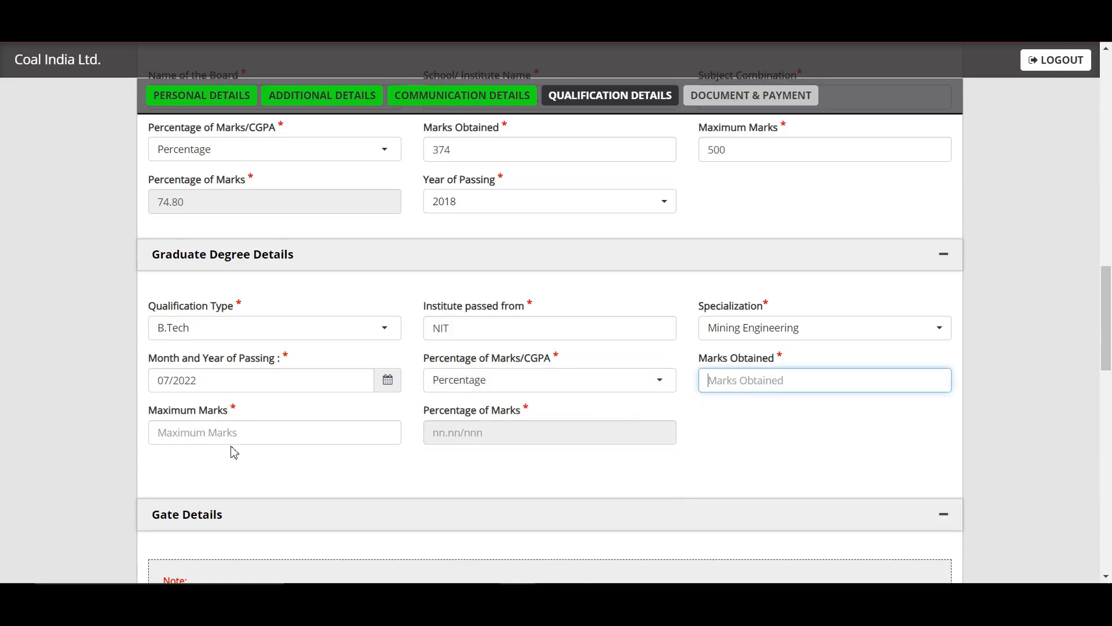
{"action": "left_click_drag", "start_coordinate": [1109, 298], "coordinate": [1111, 384]}
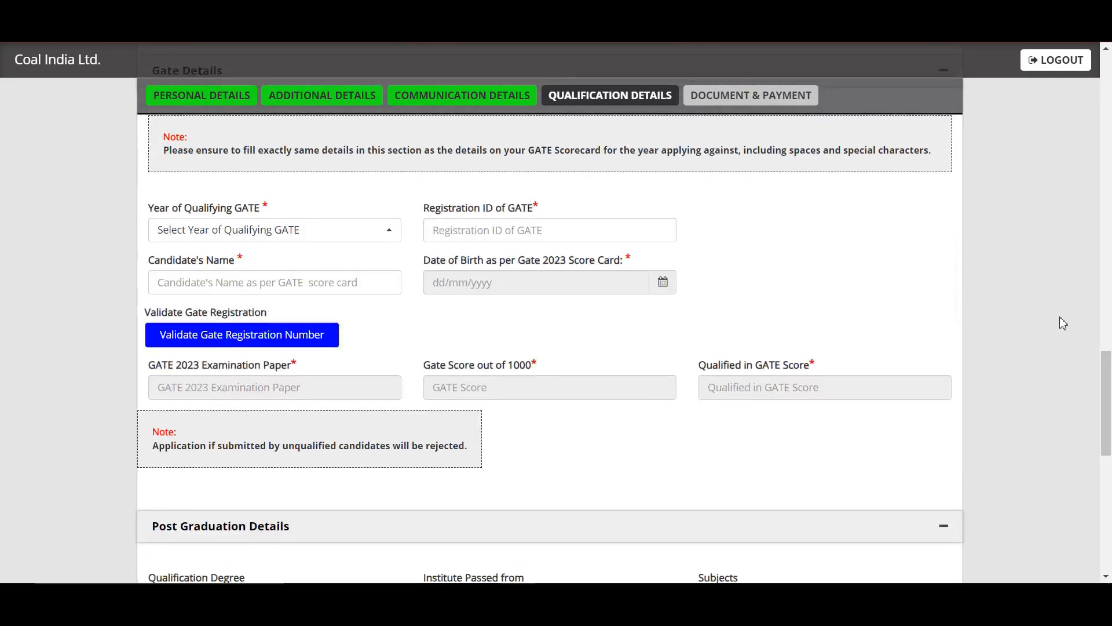
Set GATE qualifying year to 2023; the entered registration ID is rejected and the alert dismissed
{"action": "left_click", "coordinate": [290, 230]}
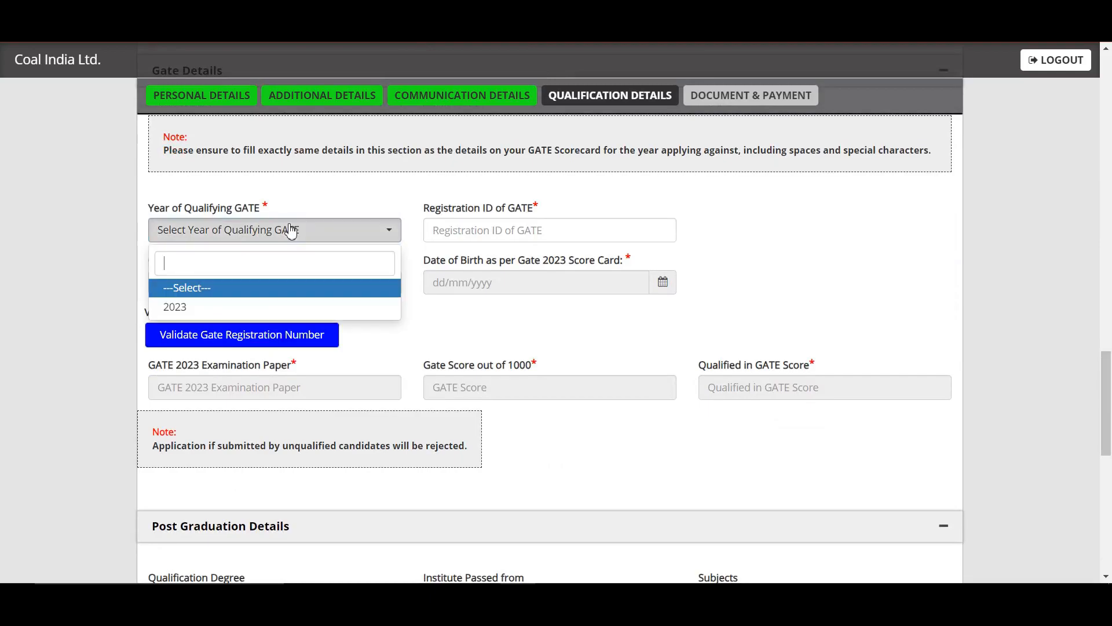
{"action": "left_click", "coordinate": [283, 308]}
{"action": "left_click", "coordinate": [491, 233]}
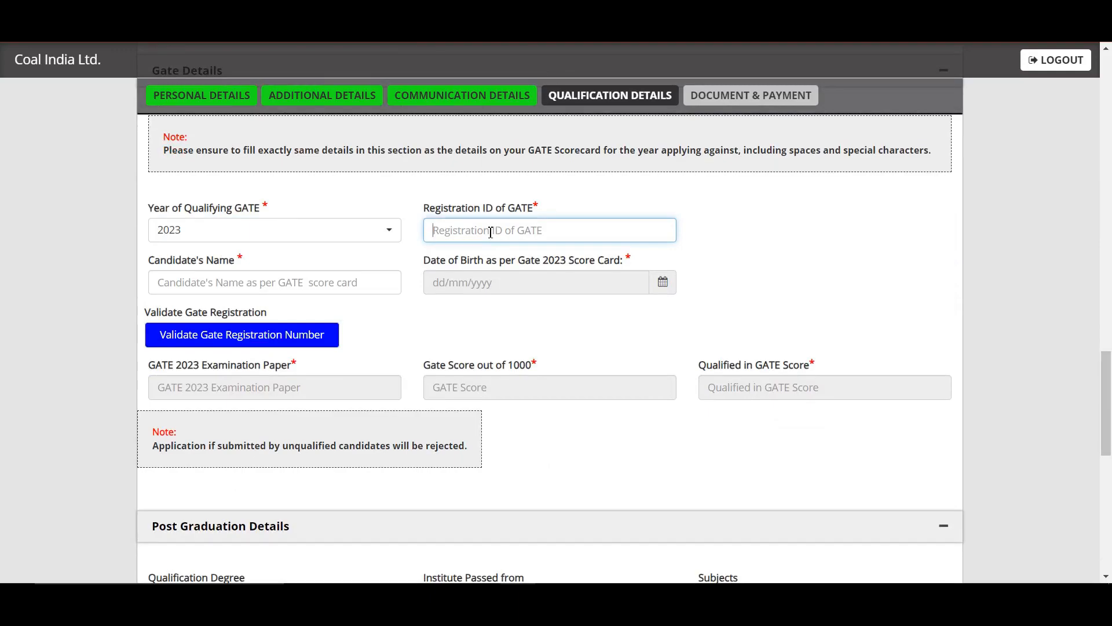
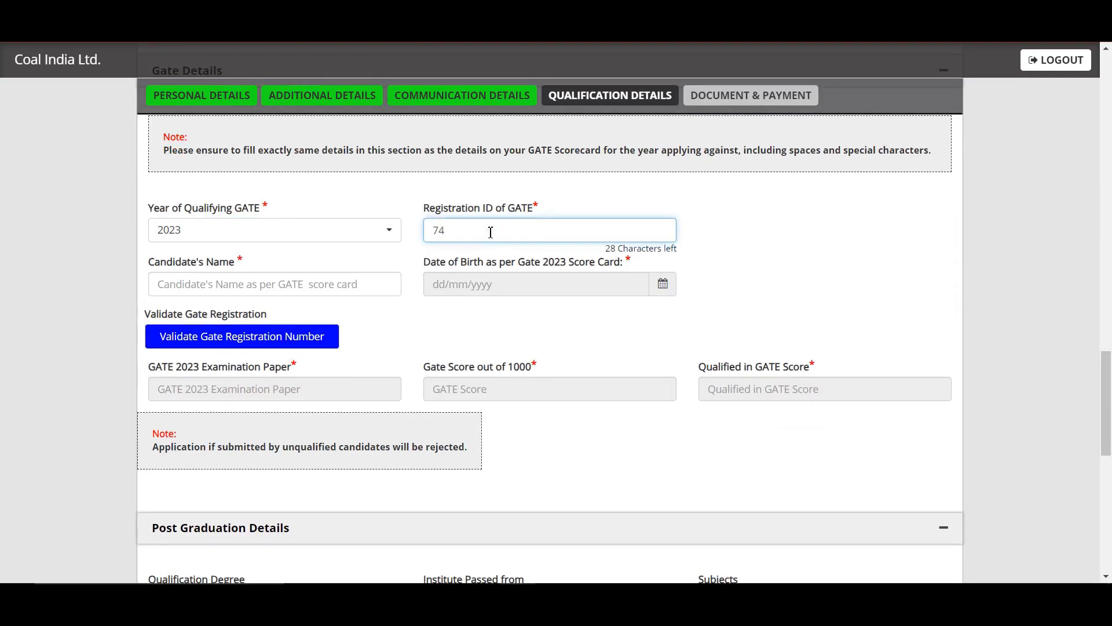
{"action": "left_click", "coordinate": [300, 278]}
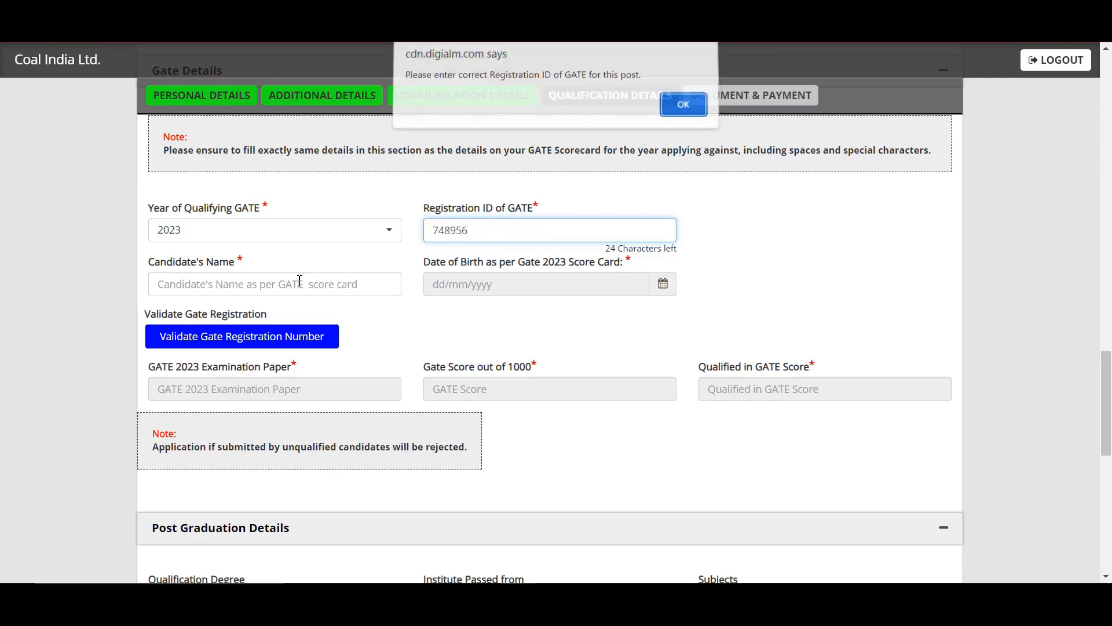
{"action": "left_click", "coordinate": [692, 110]}
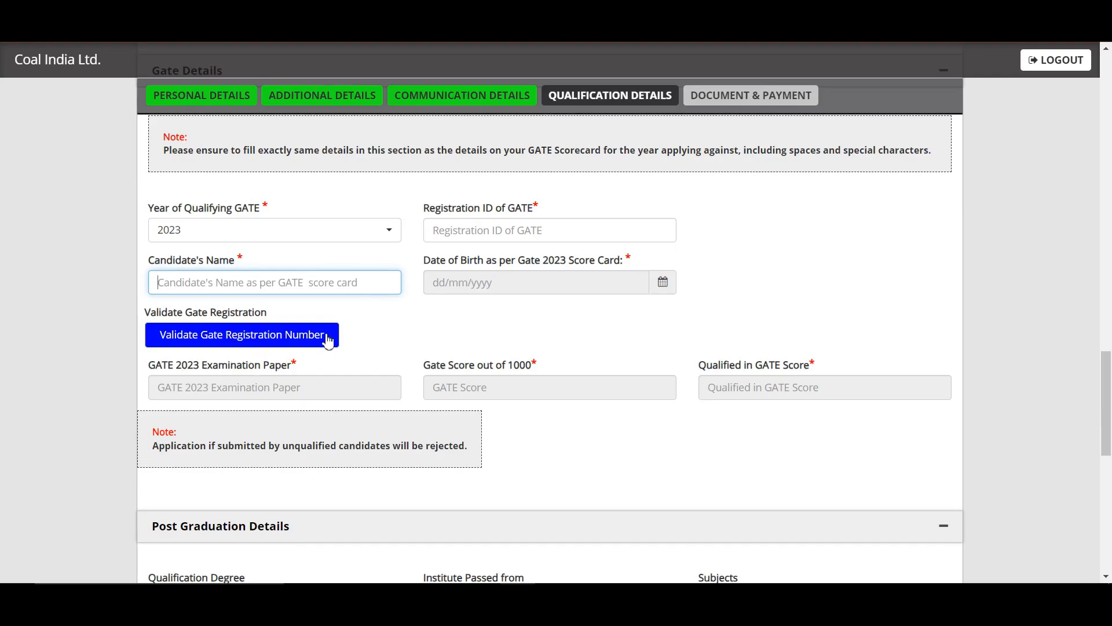
{"action": "scroll", "coordinate": [1108, 369], "scroll_direction": "down", "scroll_amount": 3}
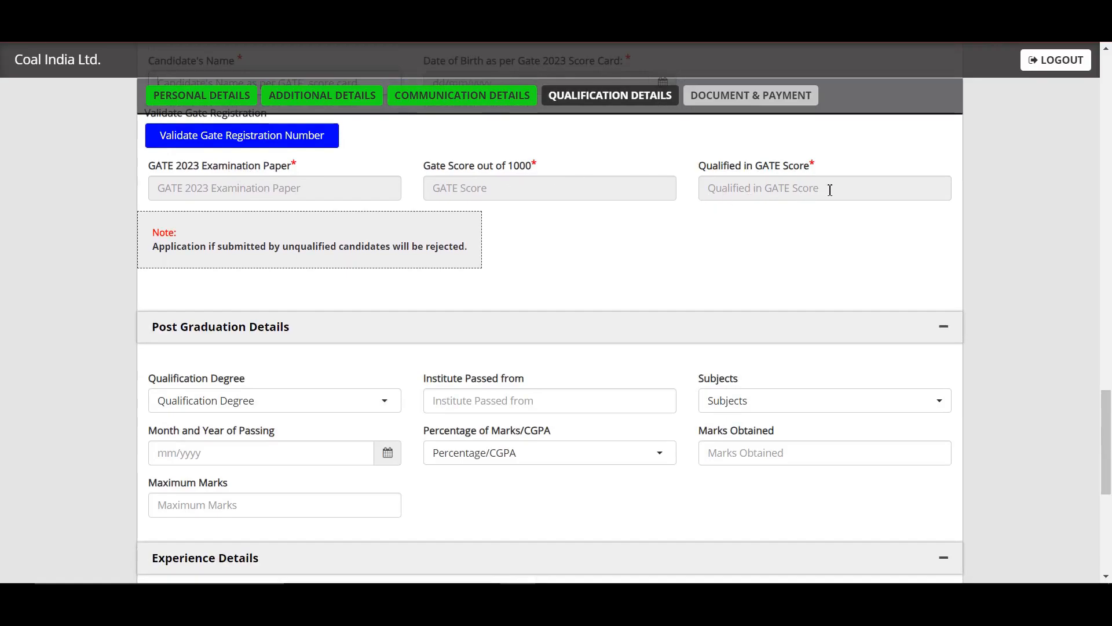
Scroll to Experience Details and expand the Sr No. 1 experience row
{"action": "left_click_drag", "start_coordinate": [1110, 435], "coordinate": [1109, 468]}
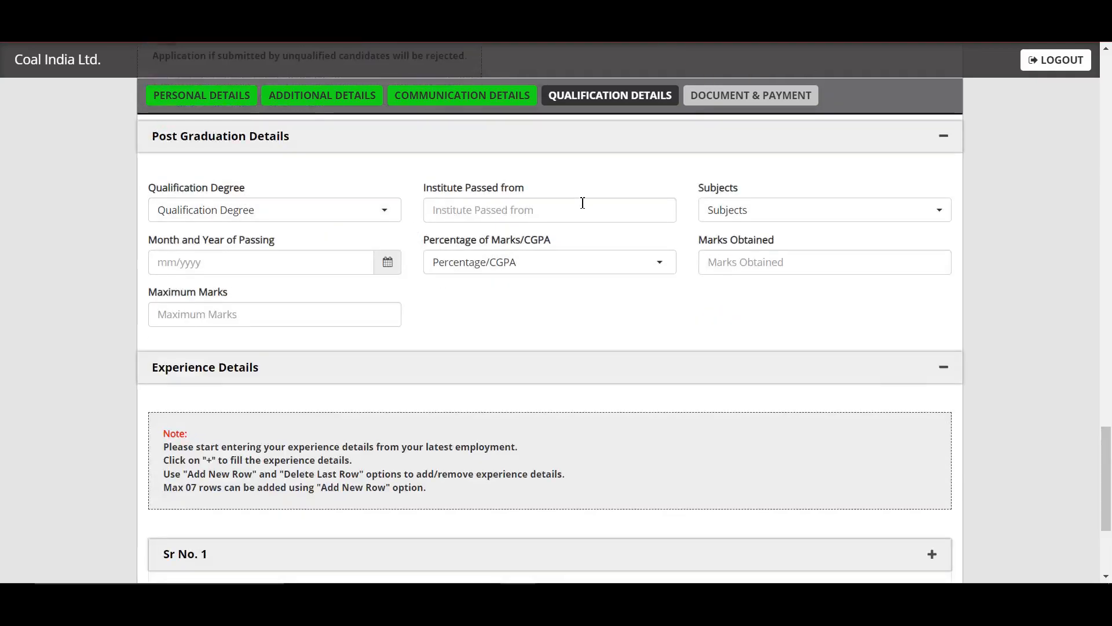
{"action": "left_click_drag", "start_coordinate": [1108, 446], "coordinate": [1111, 479]}
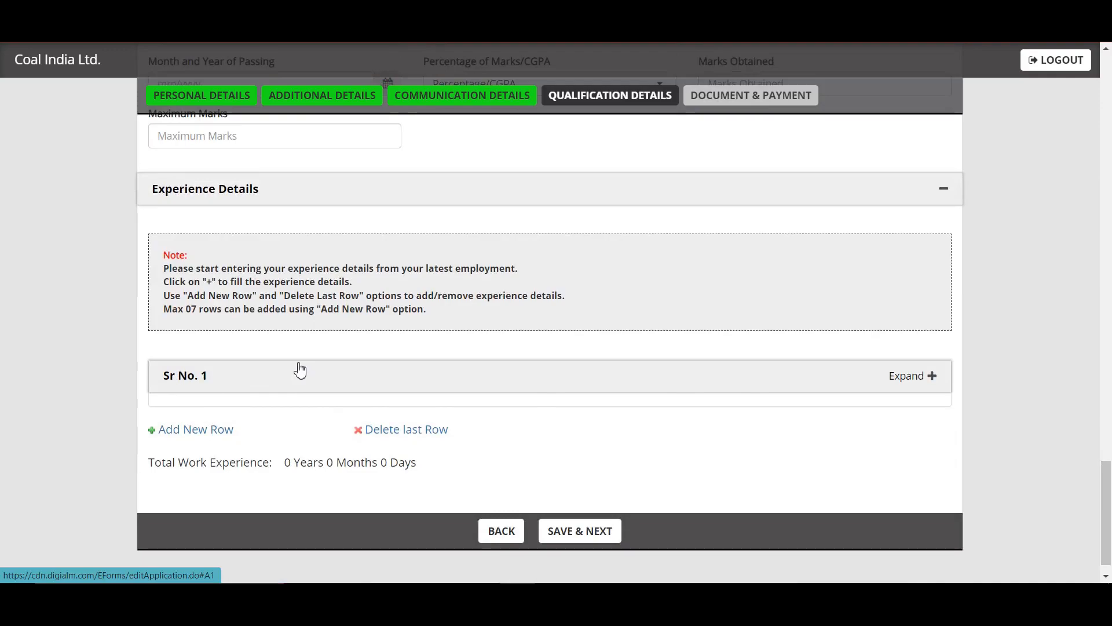
{"action": "left_click", "coordinate": [357, 384]}
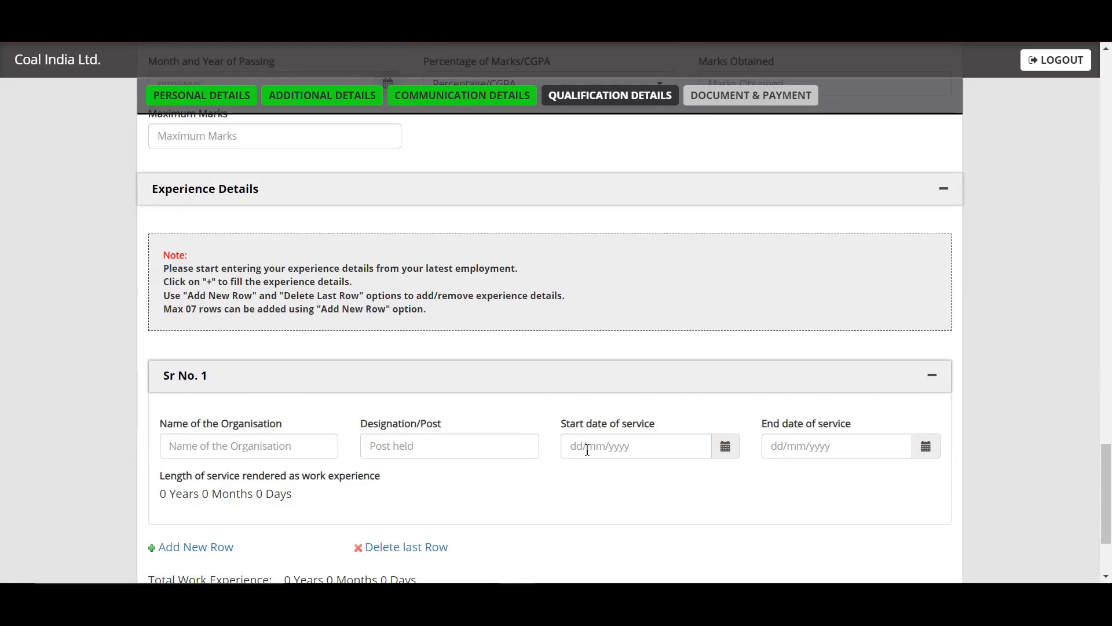
{"action": "scroll", "coordinate": [805, 469], "scroll_direction": "down", "scroll_amount": 3}
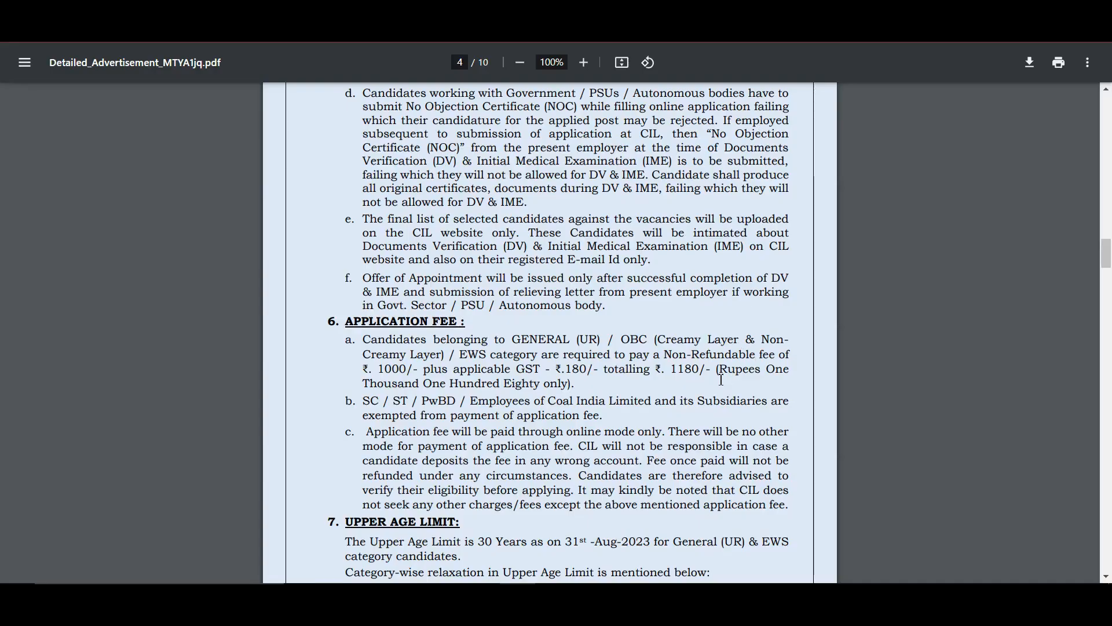
{"action": "left_click_drag", "start_coordinate": [672, 369], "coordinate": [705, 371]}
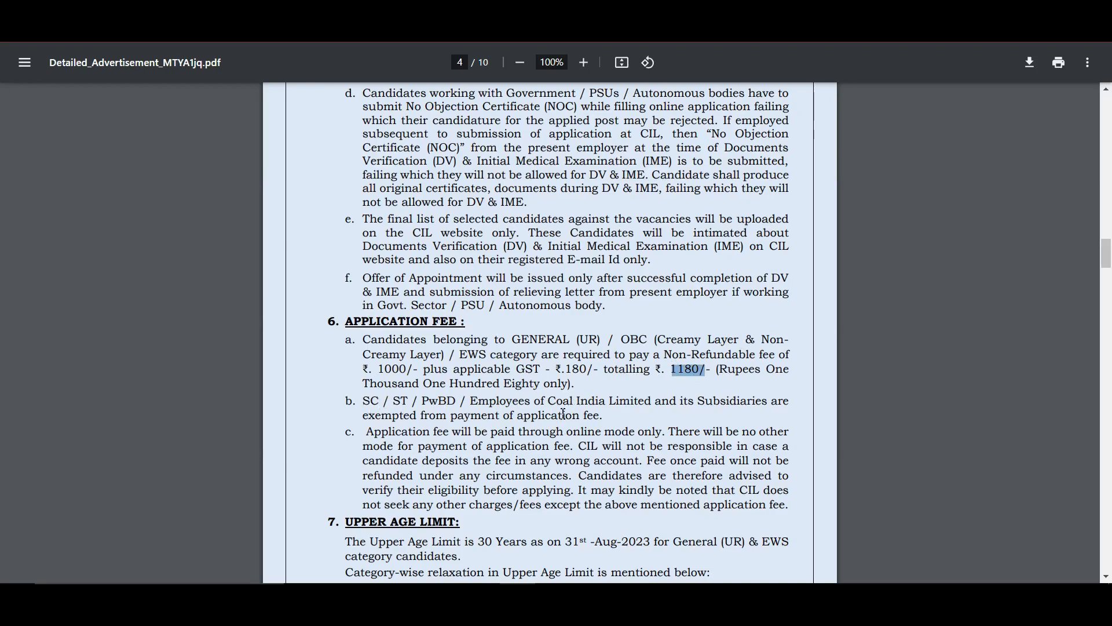
{"action": "left_click", "coordinate": [566, 10]}
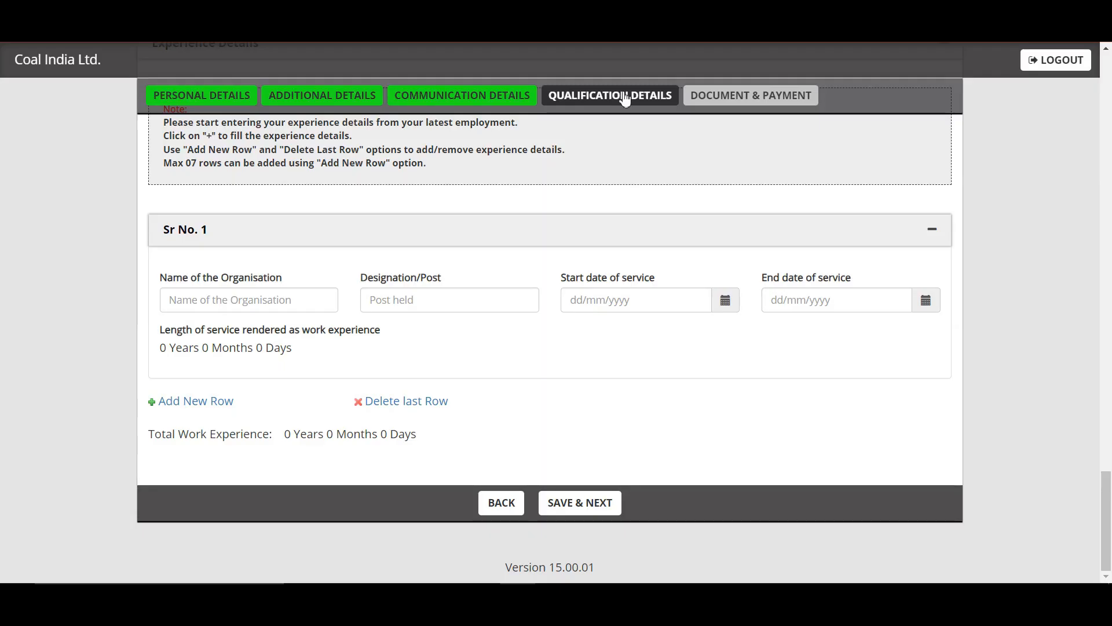